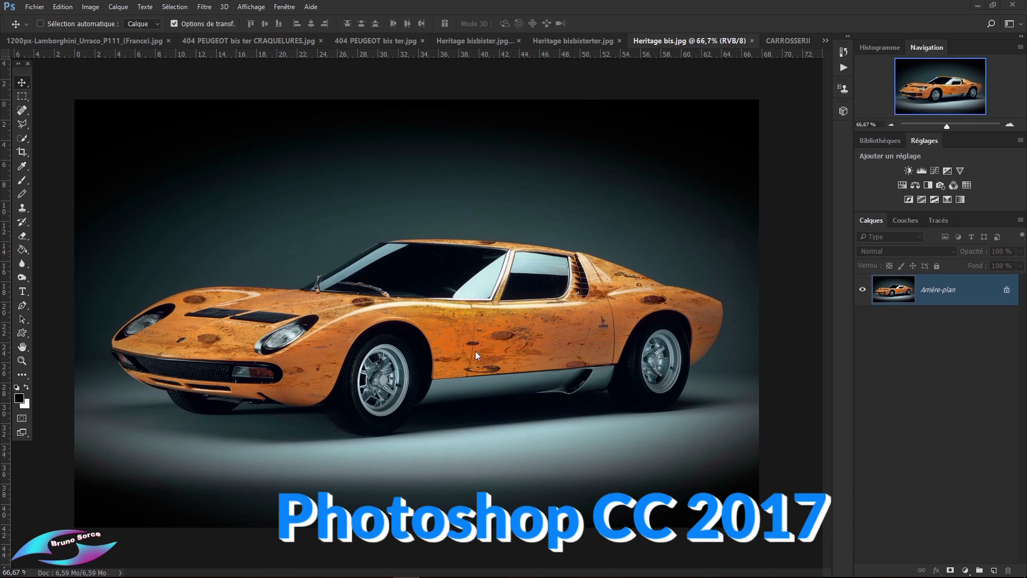
Step: Look through the open example images of the retextured Lamborghini and Peugeot 404
left_click(565, 40)
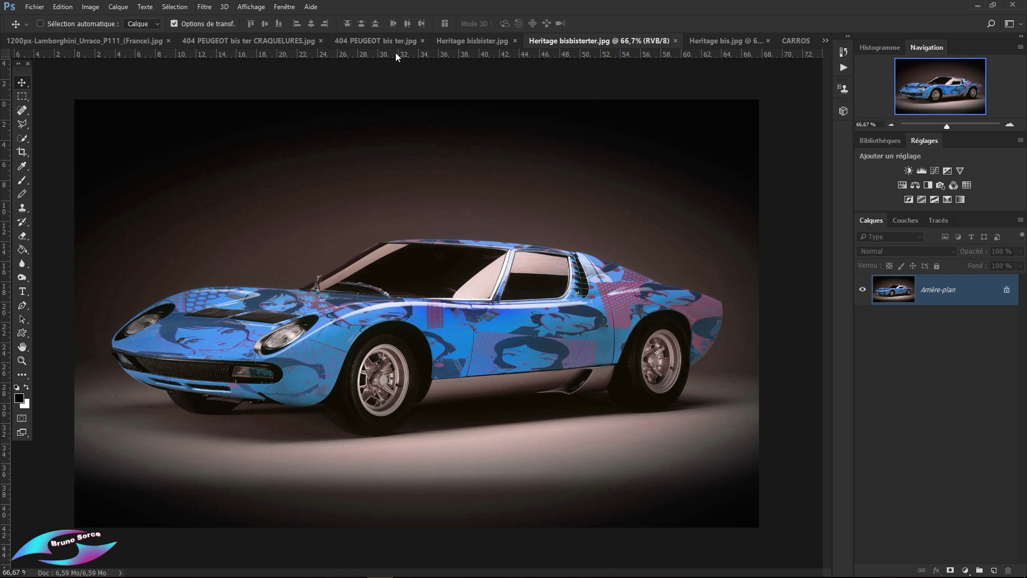
left_click(456, 41)
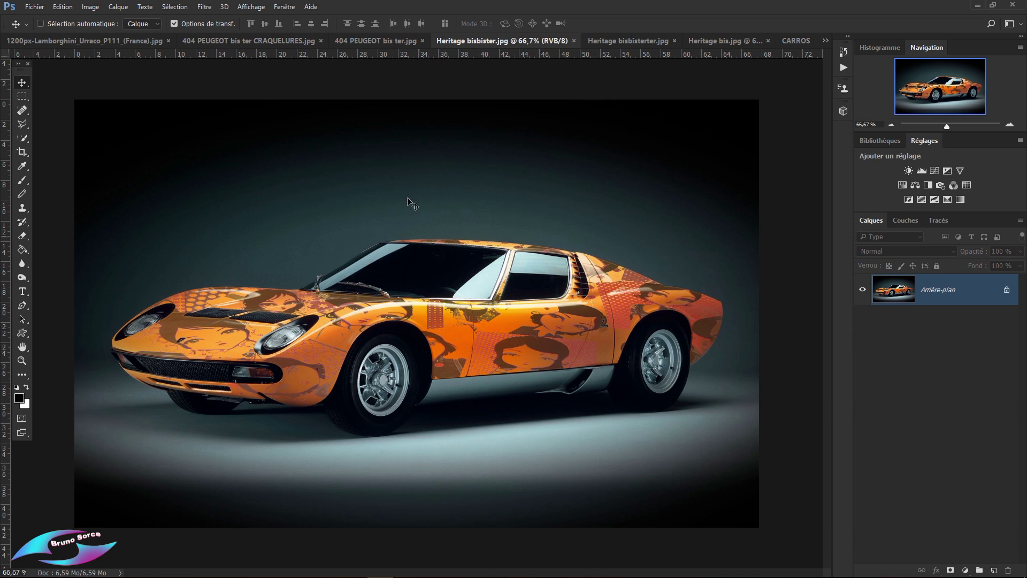
left_click(368, 41)
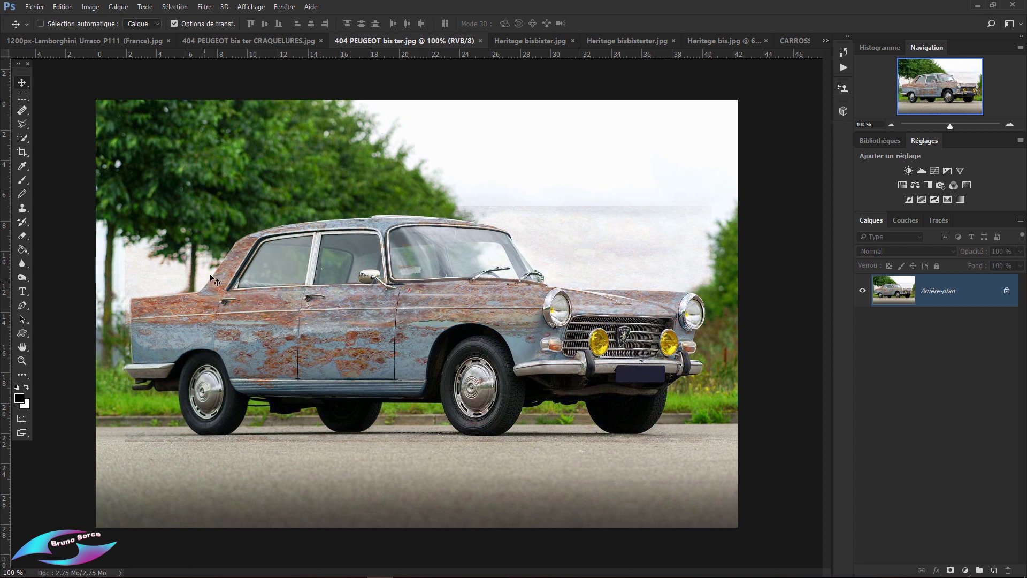
left_click(262, 41)
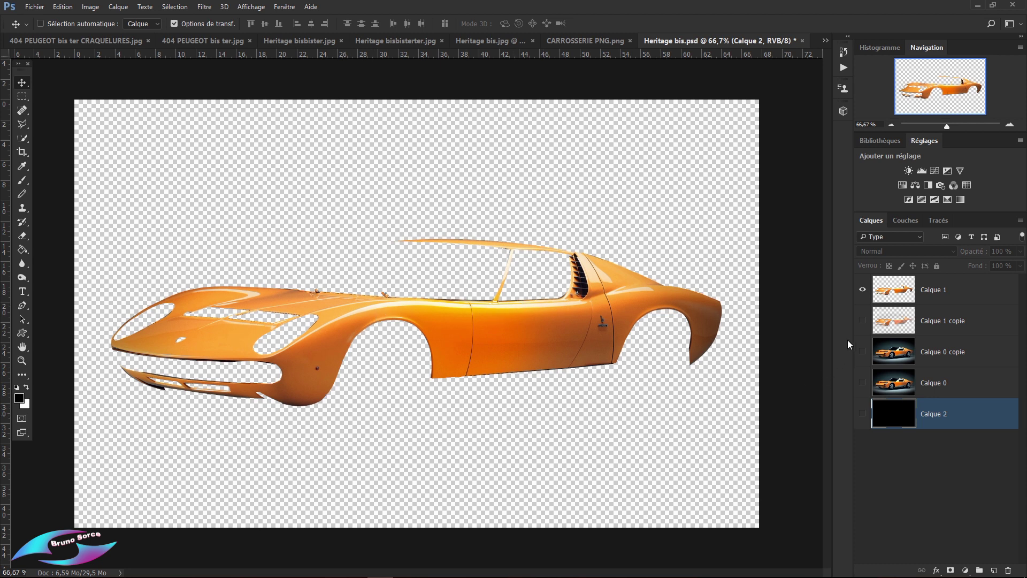
Step: Compare the Calque 1 and Calque 1 copie bodywork cutouts by toggling their visibility
left_click(861, 290)
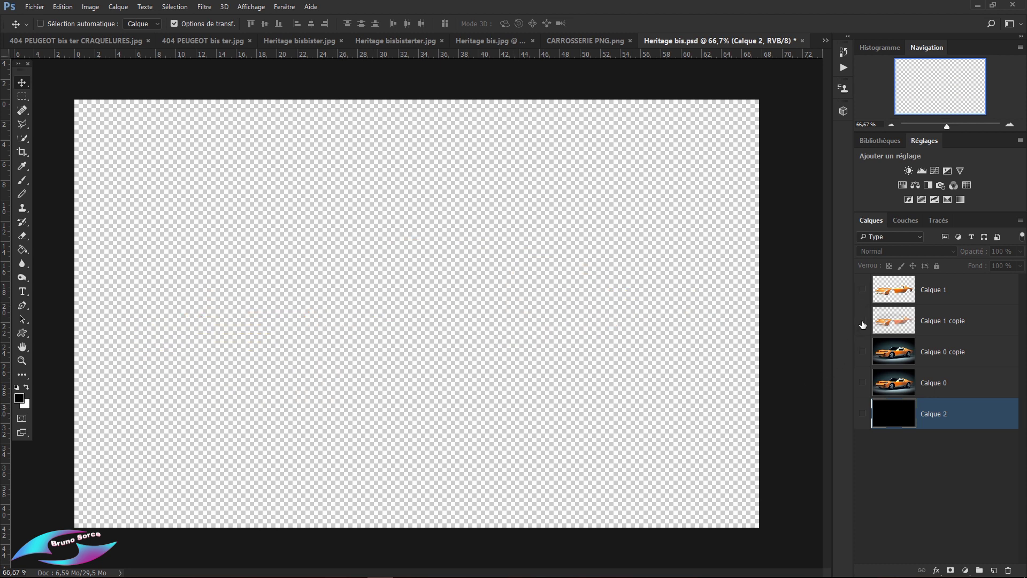
left_click(862, 321)
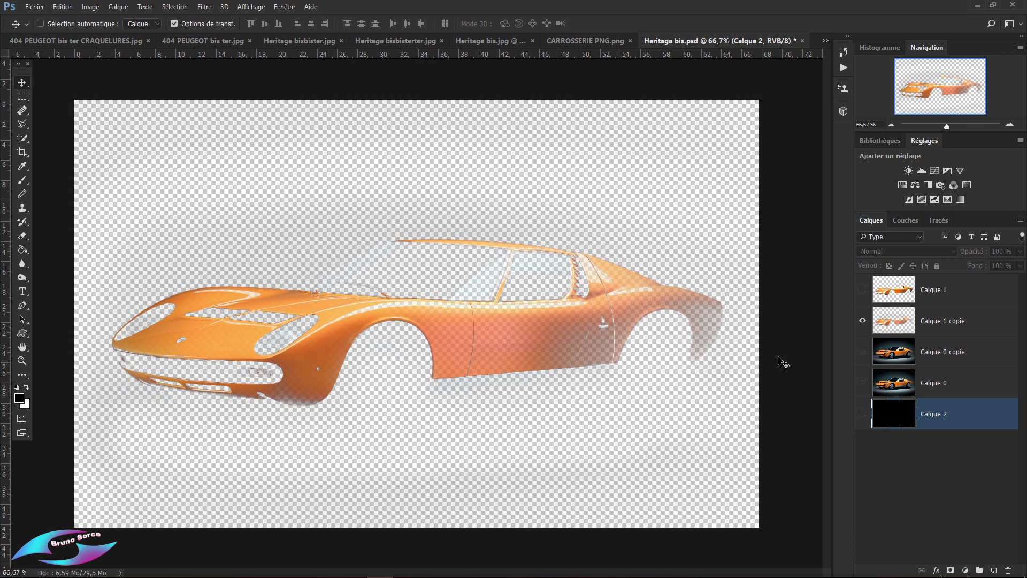
left_click(863, 291)
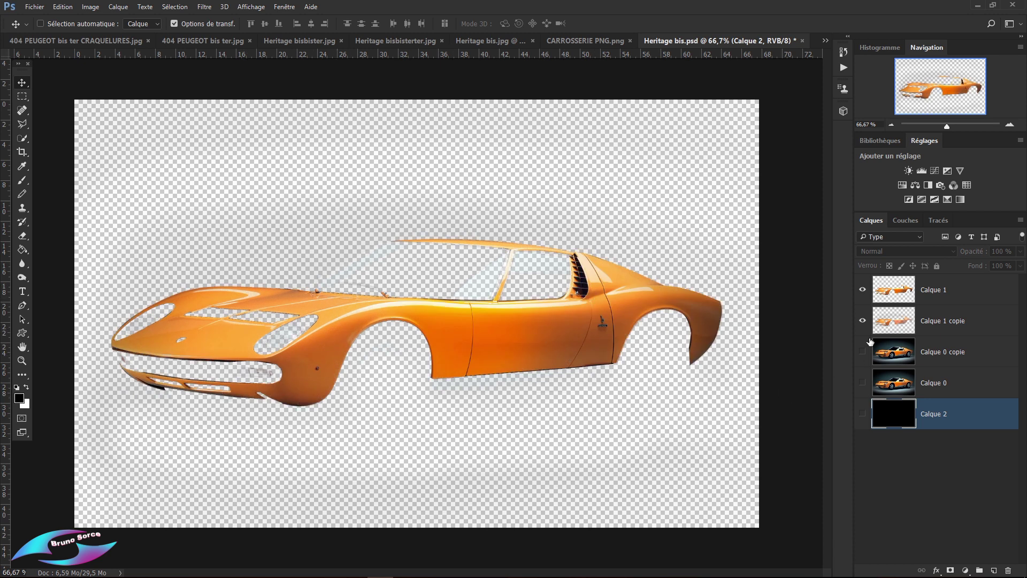
left_click(861, 291)
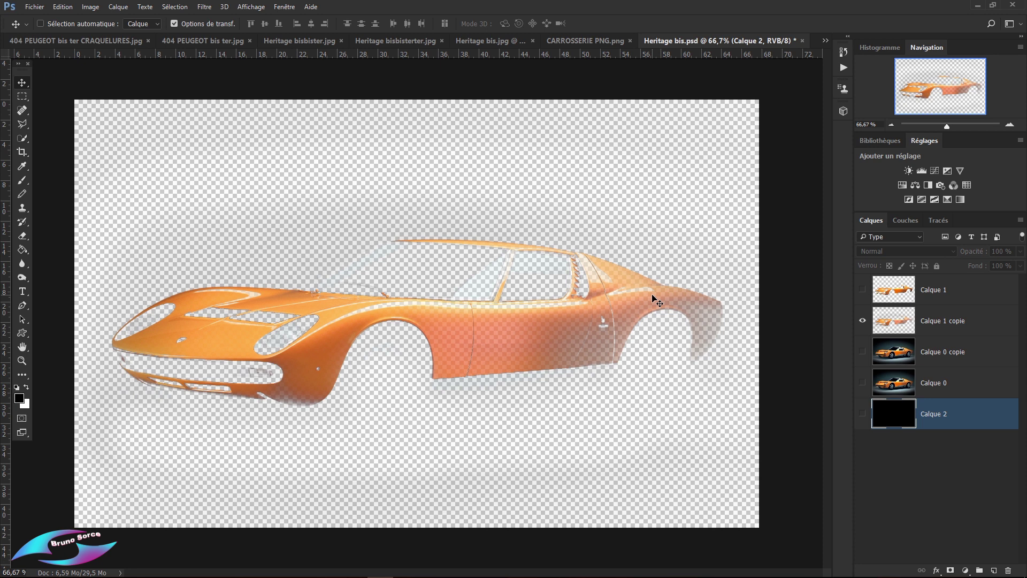
left_click(863, 289)
Step: Delete the layers Calque 1, Calque 1 copie and Calque 2, and show Calque 0 copie
left_click(962, 293)
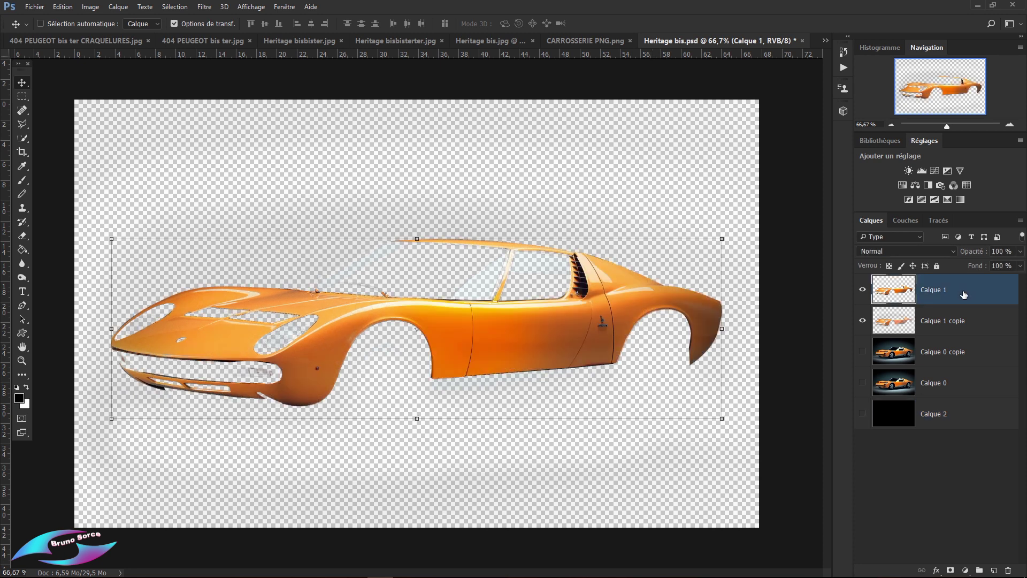
key("Delete")
key("Delete")
key("Delete")
left_click(862, 289)
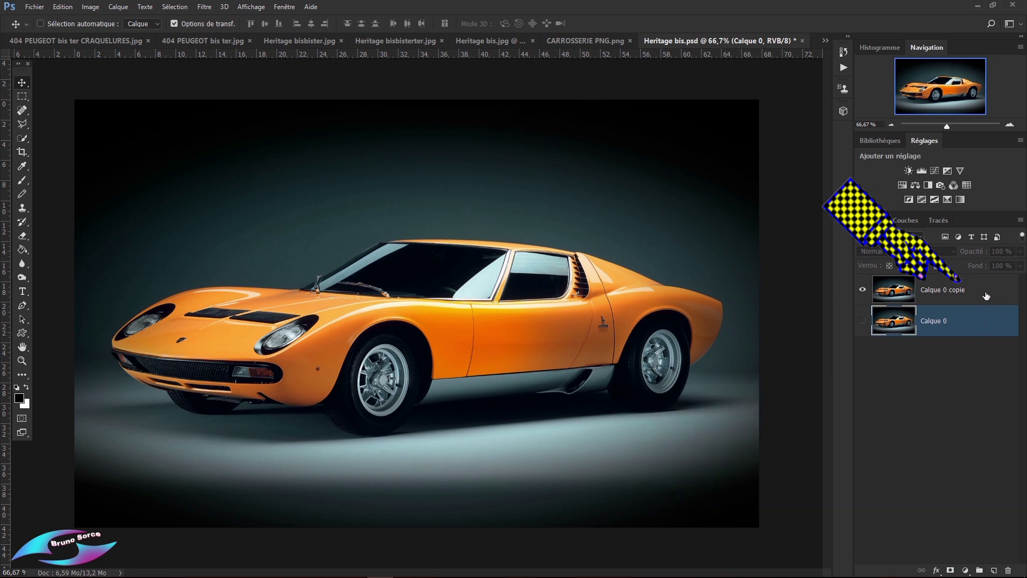
Step: Select the orange bodywork on Calque 0 copie with Color Range, sampling the hood with tolerance 200 and range 100 %
left_click(986, 295)
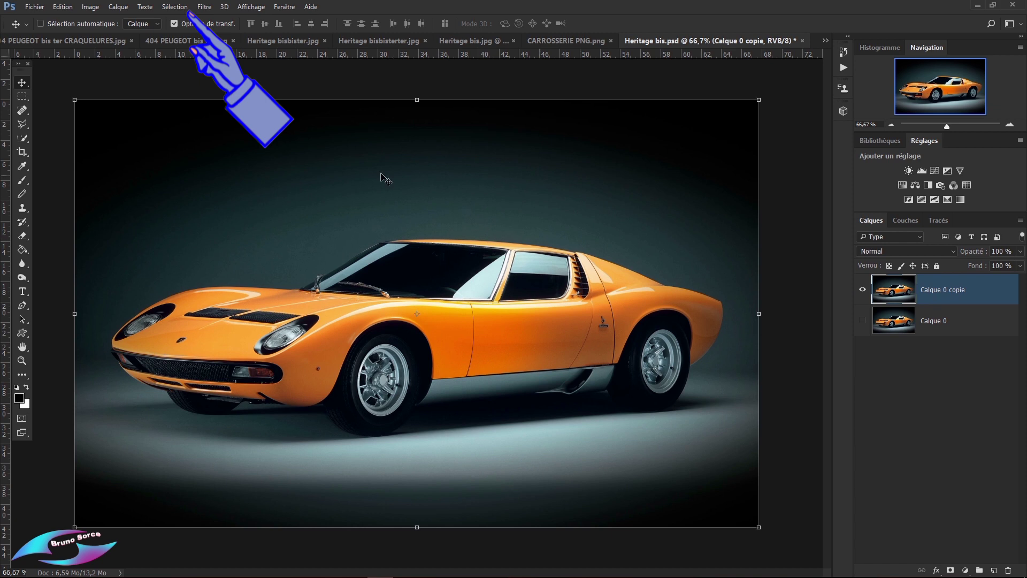
left_click(173, 7)
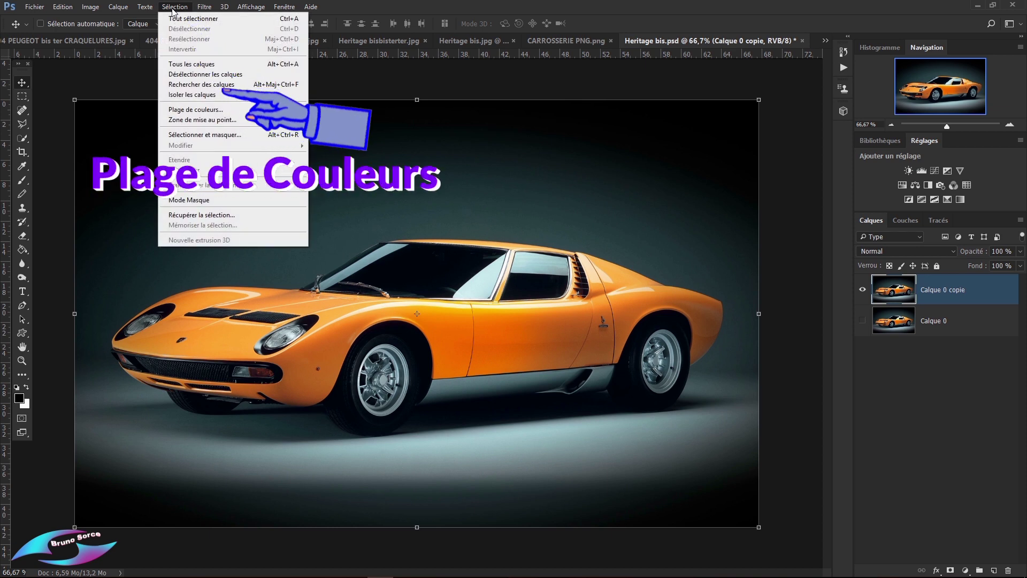
left_click(180, 110)
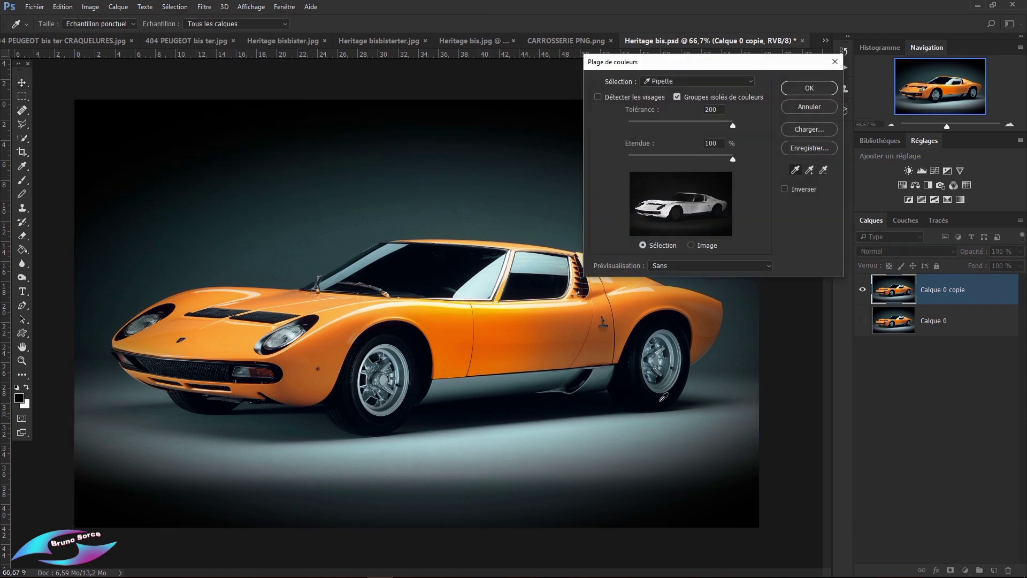
mouse_move(732, 159)
left_mouse_down()
mouse_move(652, 153)
mouse_move(736, 163)
left_mouse_up()
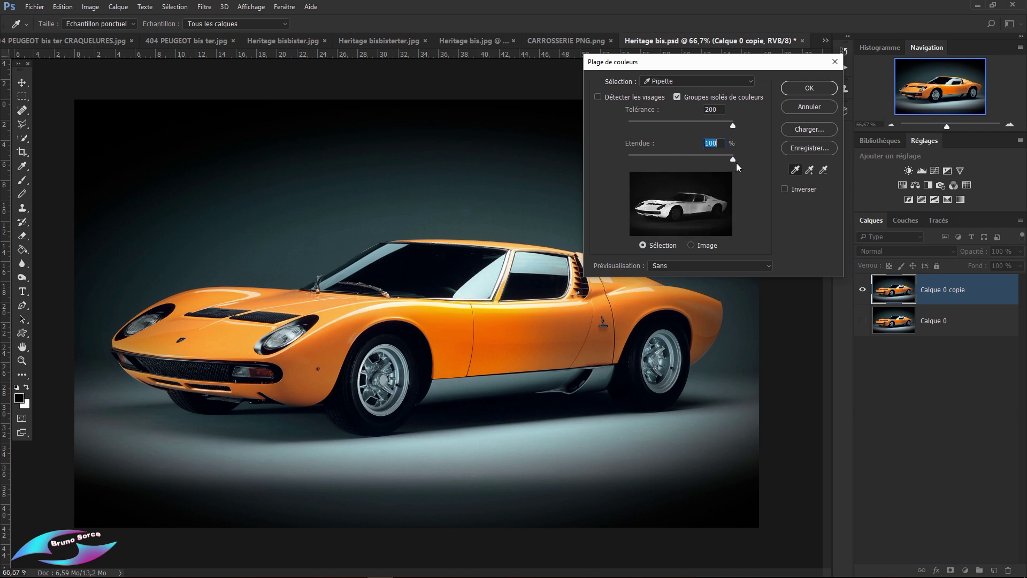
left_click(645, 296)
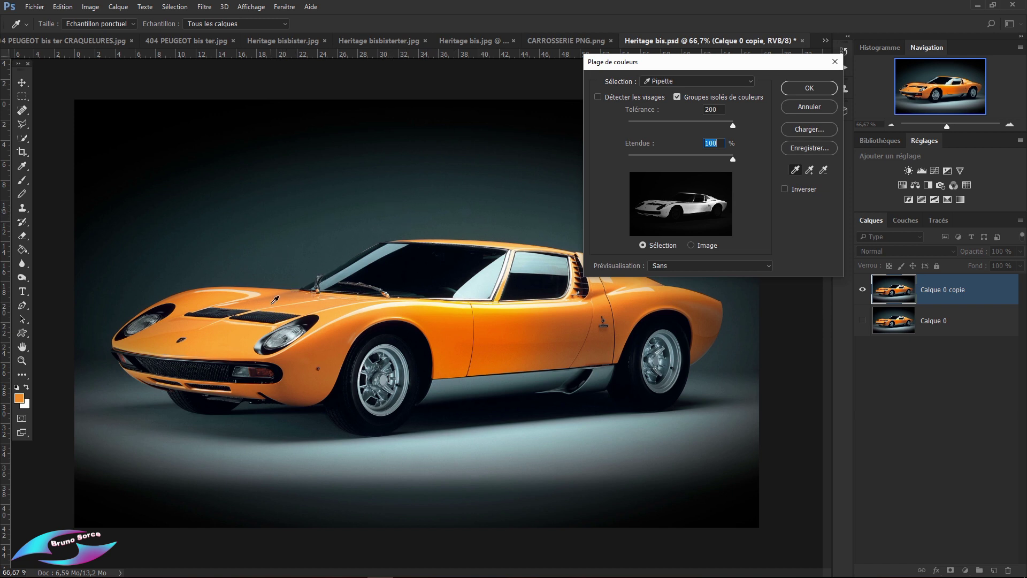
left_click(204, 294)
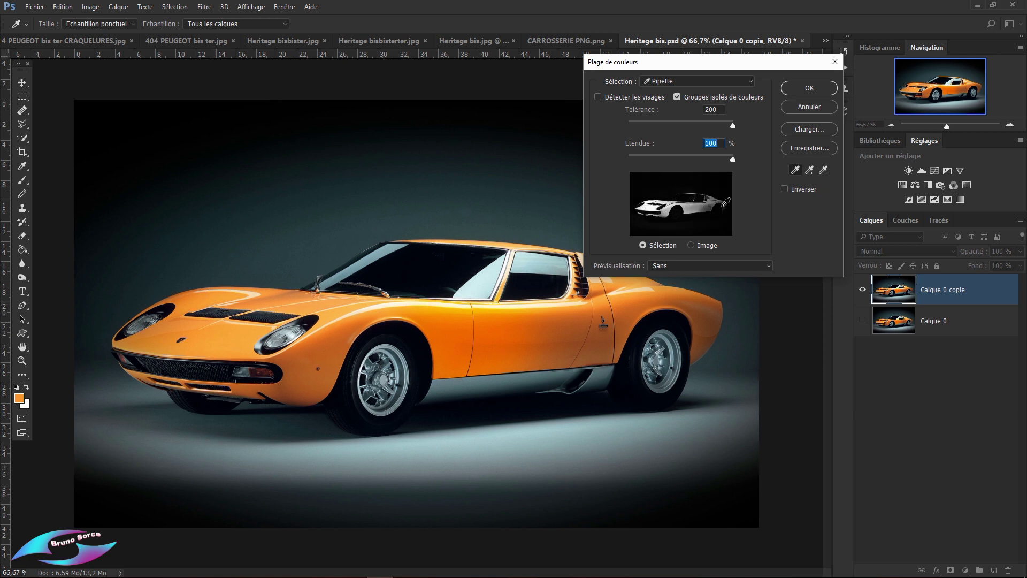
left_click(697, 308)
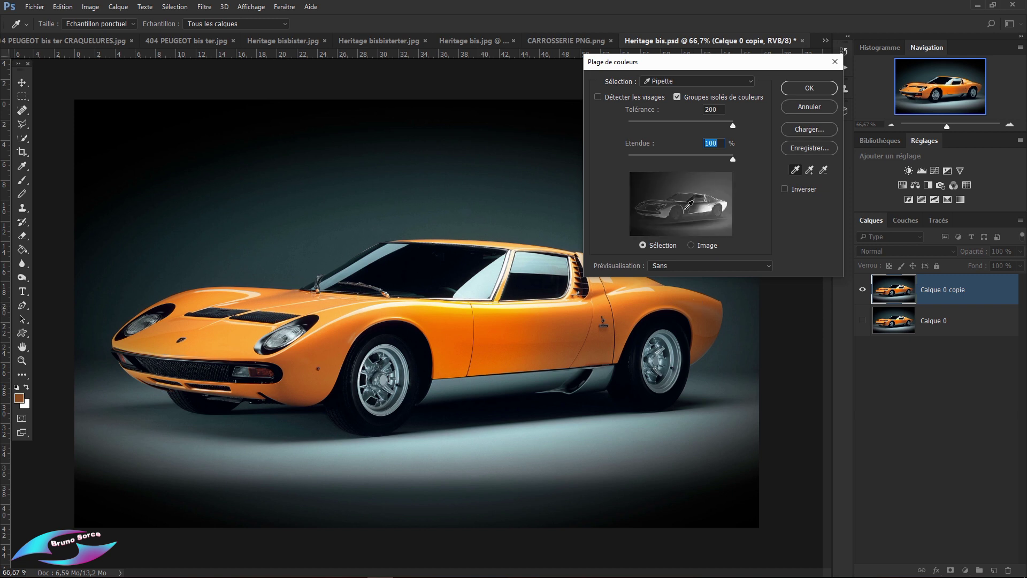
left_click(195, 324)
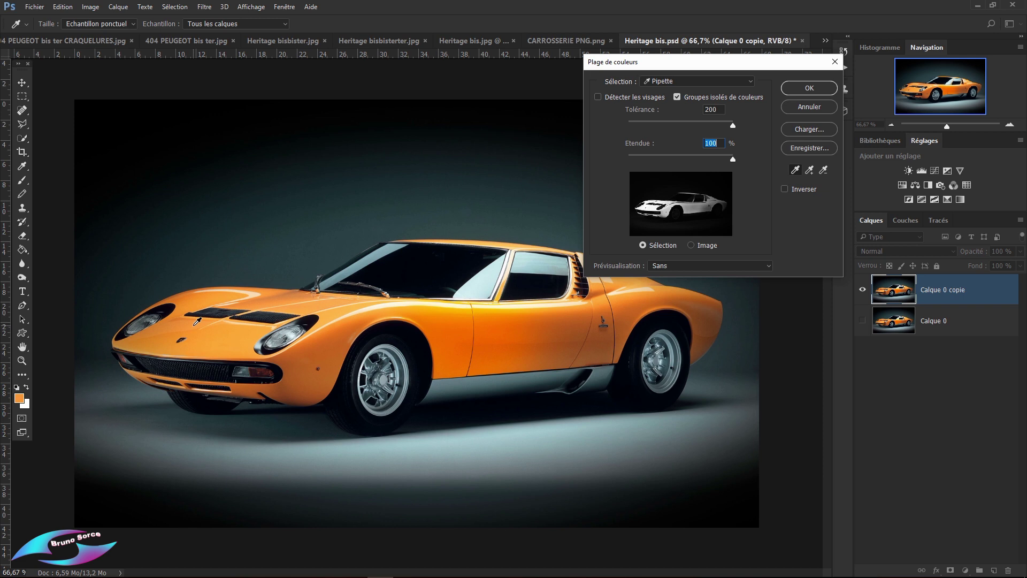
left_click(235, 292)
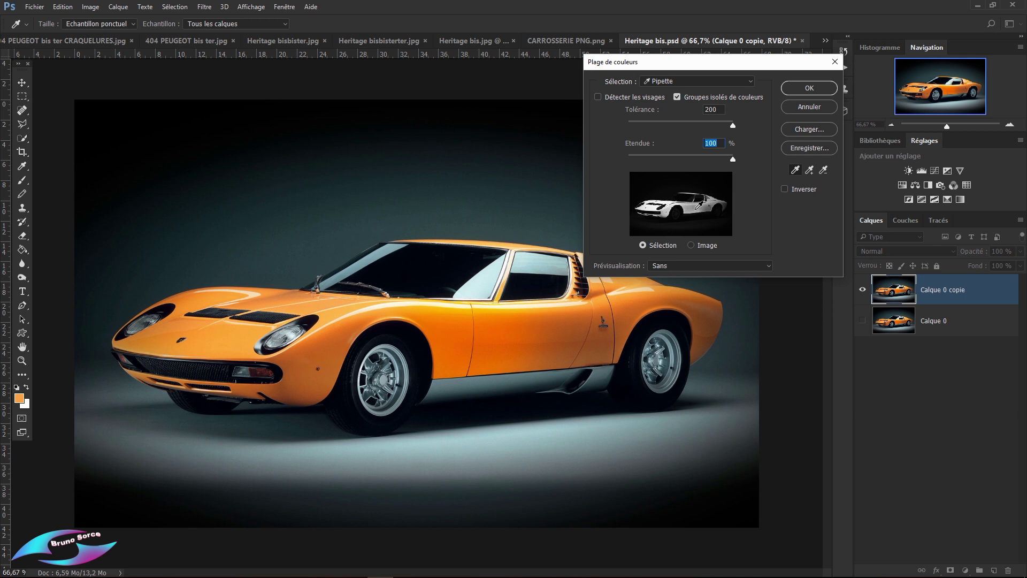
left_click(809, 88)
key("v")
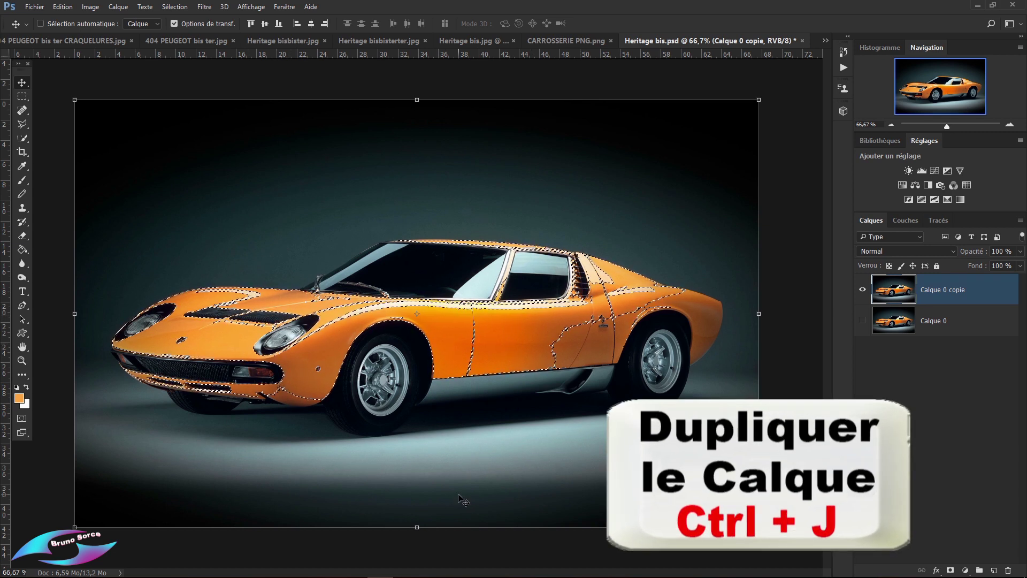
Step: Copy the selected bodywork to a new layer and hide Calque 0 copie
key("ctrl")
key("ctrl+j")
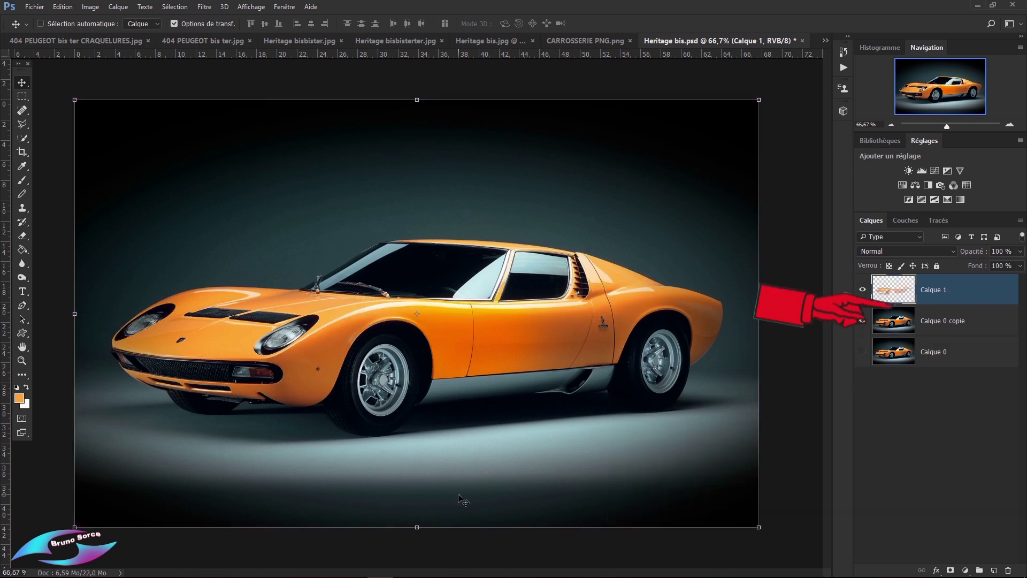
left_click(862, 321)
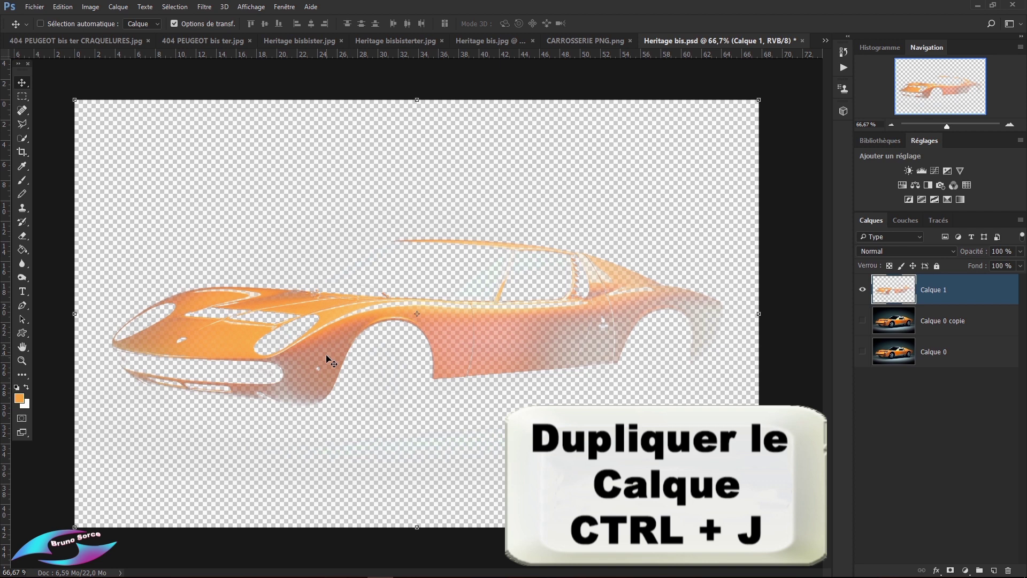
Step: Duplicate the Calque 1 bodywork layer twice and merge the three bodywork layers into one
key("ctrl+j")
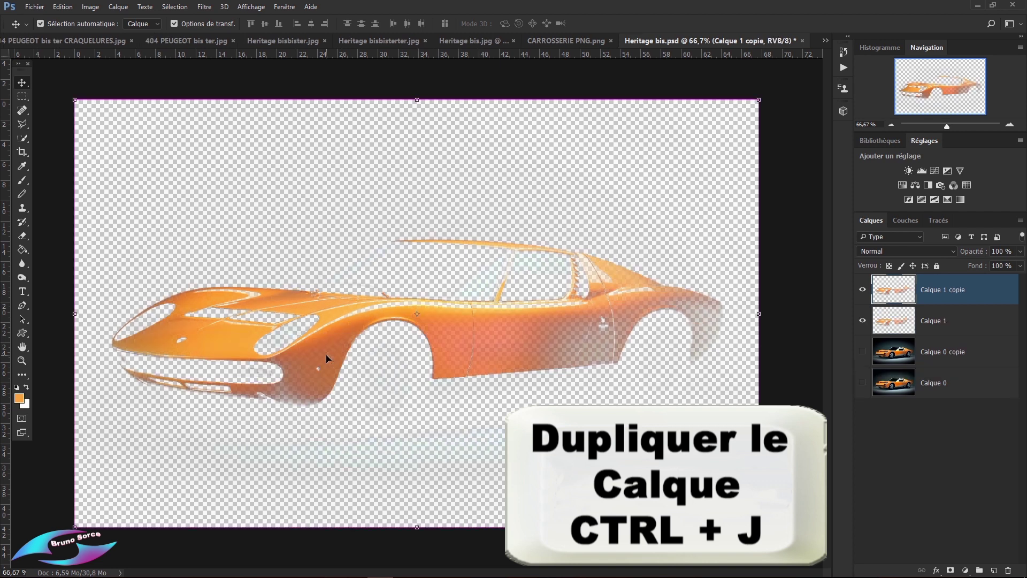
key("ctrl+j")
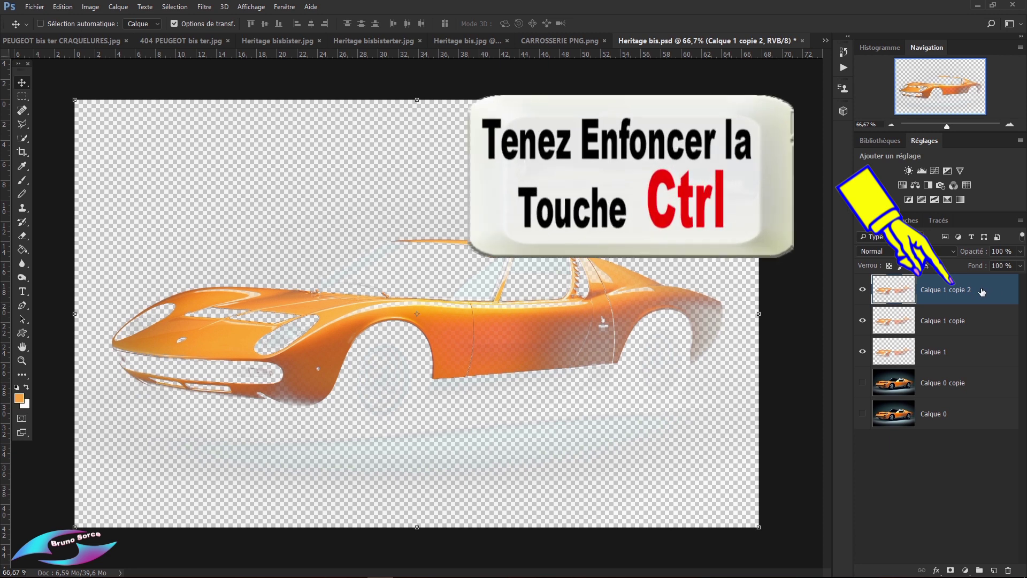
left_click(982, 324, "ctrl")
left_click(978, 353, "ctrl")
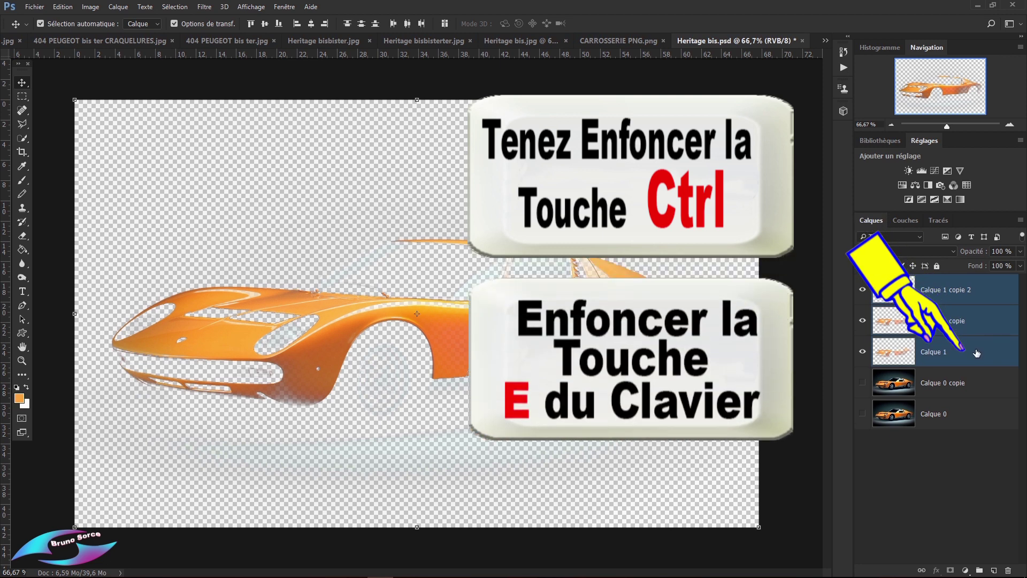
key("ctrl+e")
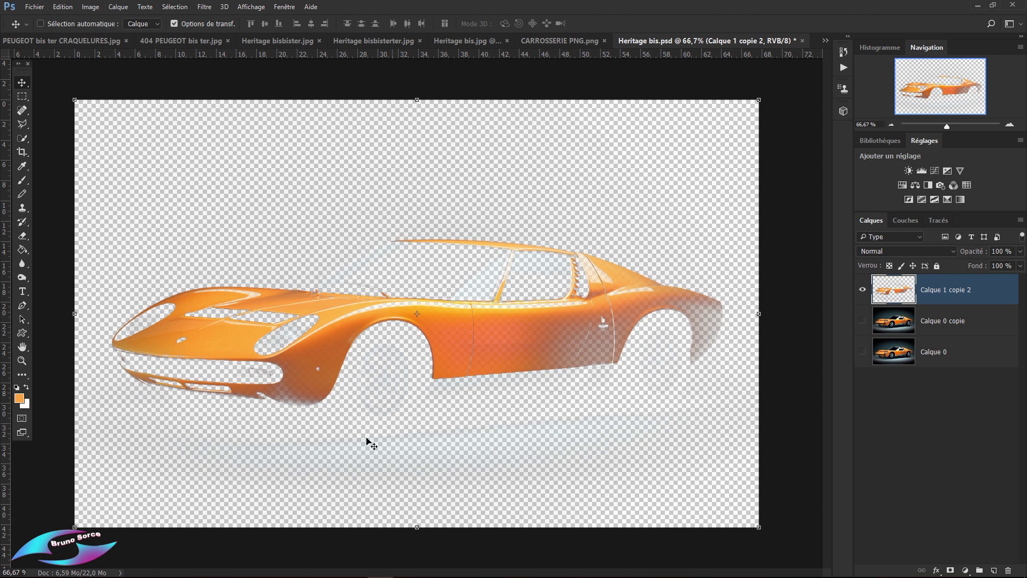
Step: Erase the pale residue beneath the car on Calque 1 copie 2 and briefly compare it with Calque 0 copie
left_click_drag(23, 241, 42, 233)
mouse_move(293, 462)
left_mouse_down()
mouse_move(817, 429)
mouse_move(827, 470)
left_mouse_up()
left_click(861, 321)
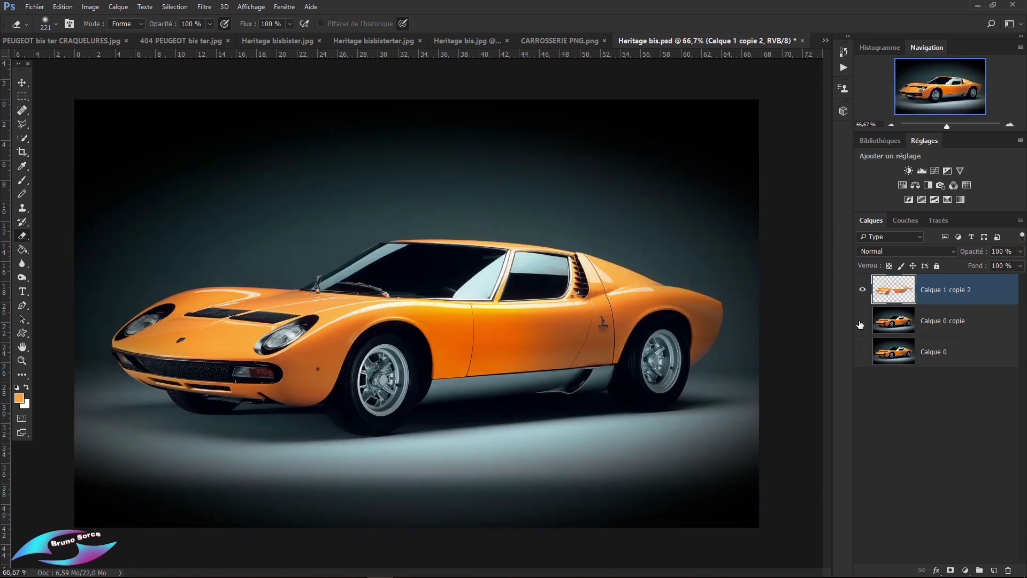
left_click(862, 321)
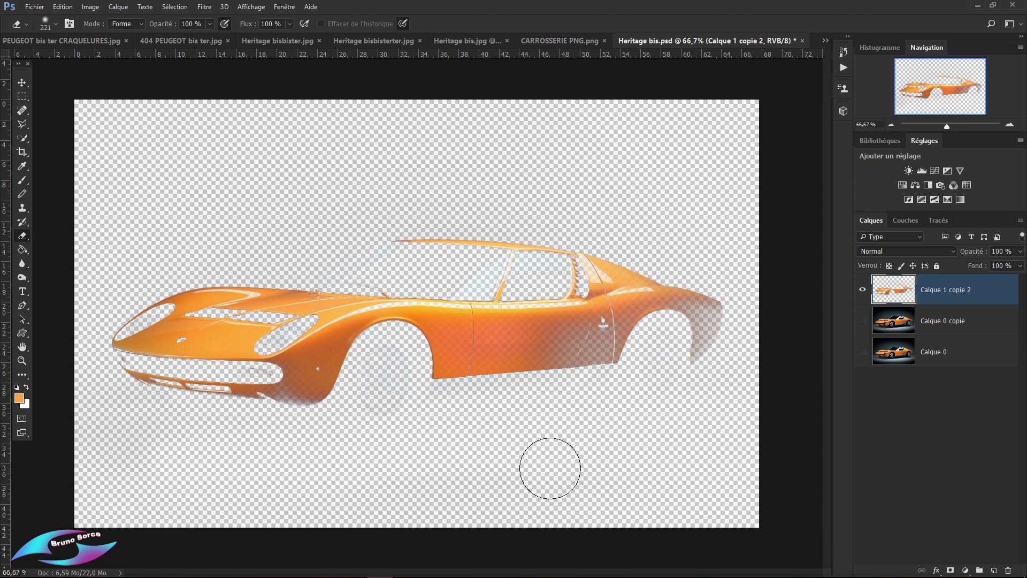
Step: Place the TEXTURE image as an embedded layer above the bodywork, keeping its default size and position
left_click(38, 9)
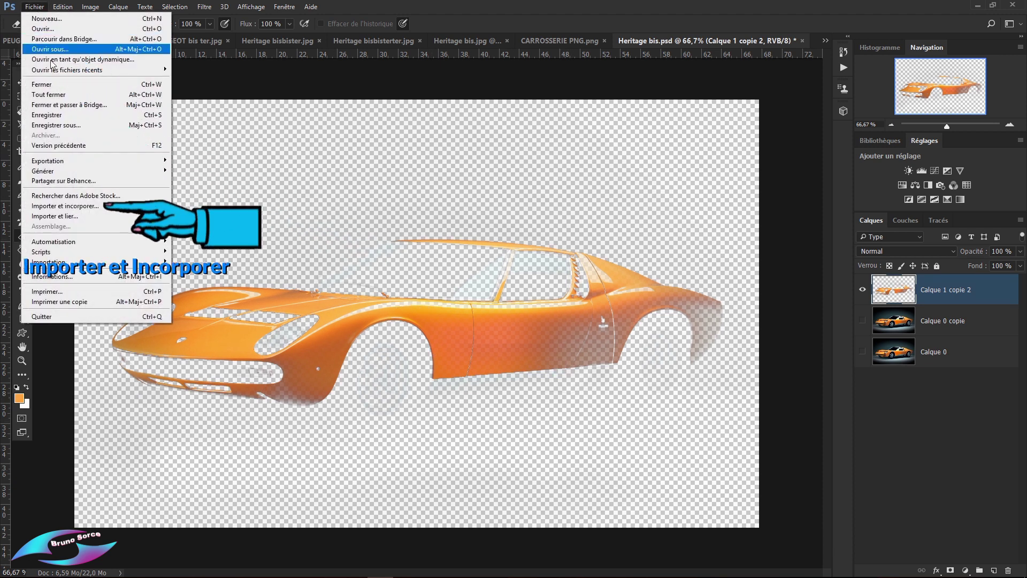
left_click(51, 206)
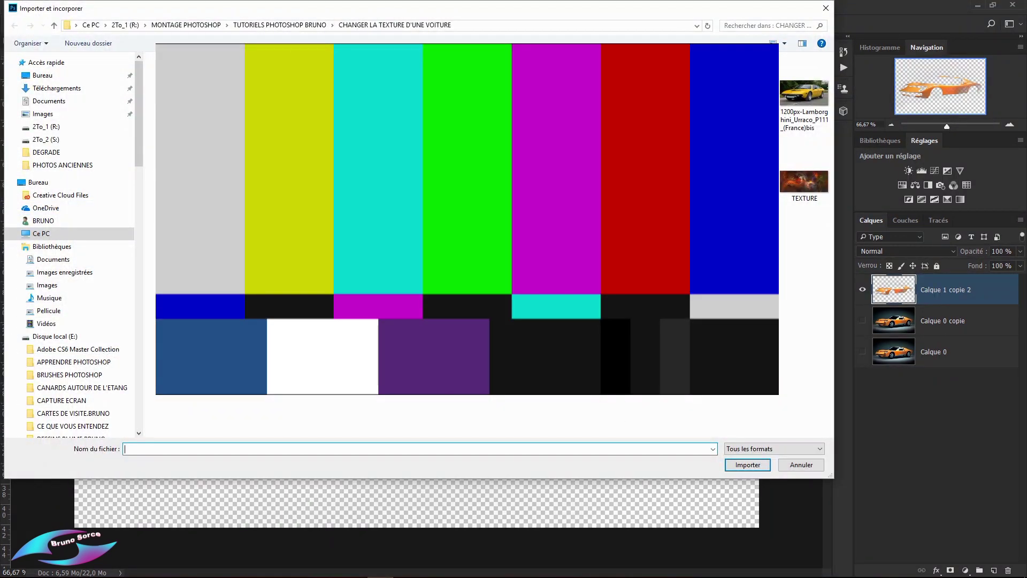
double_click(802, 190)
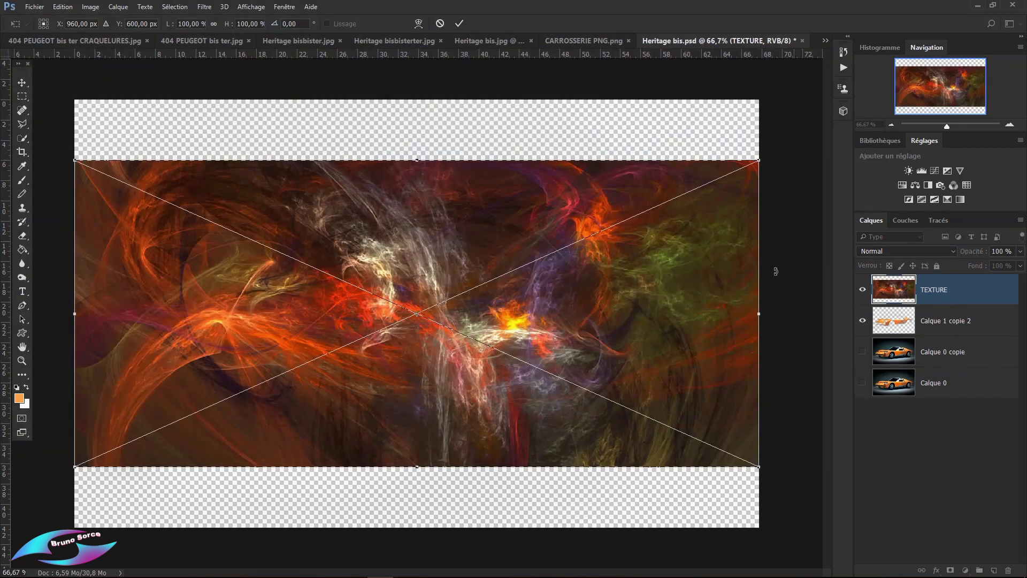
left_click(459, 24)
key("e")
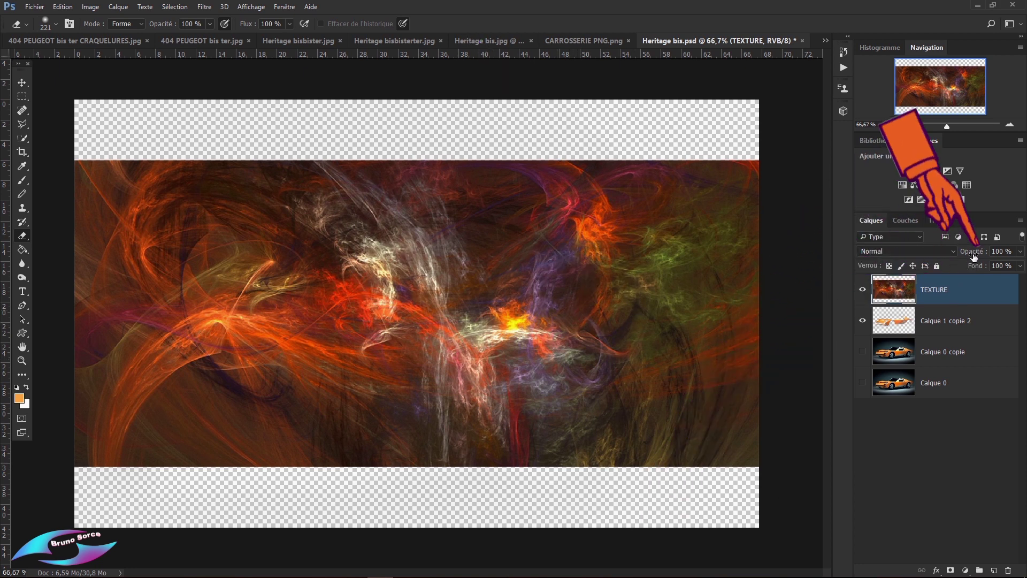
Step: Lower the TEXTURE layer's opacity to 76 % and turn off the Move tool's transform controls
left_click_drag(976, 255, 963, 256)
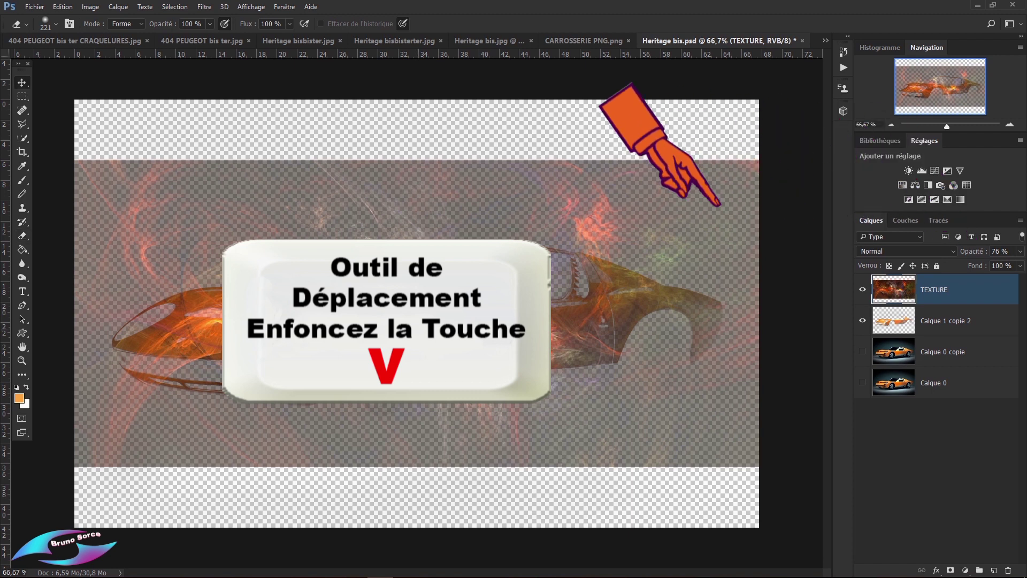
key("v")
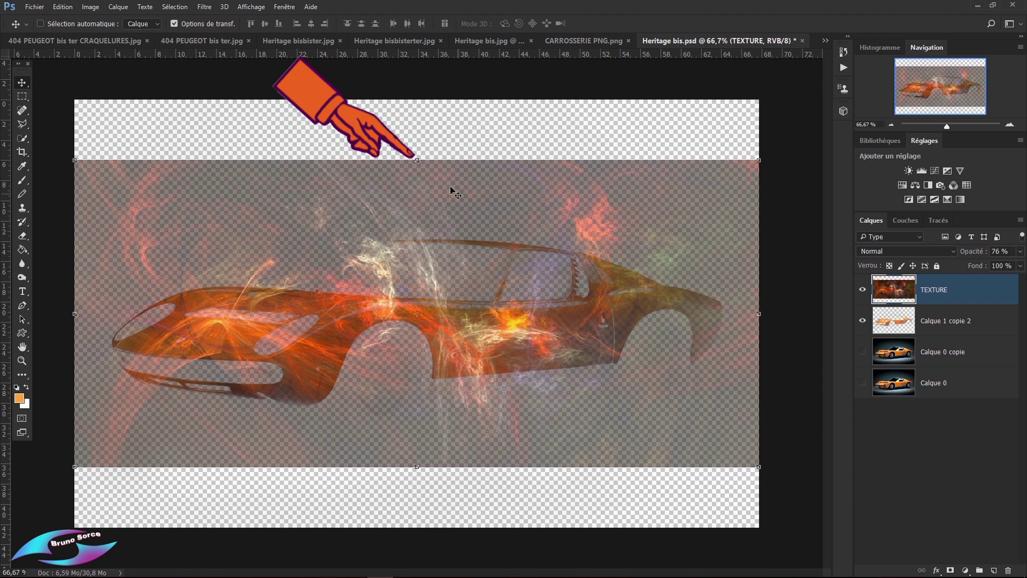
left_click(173, 24)
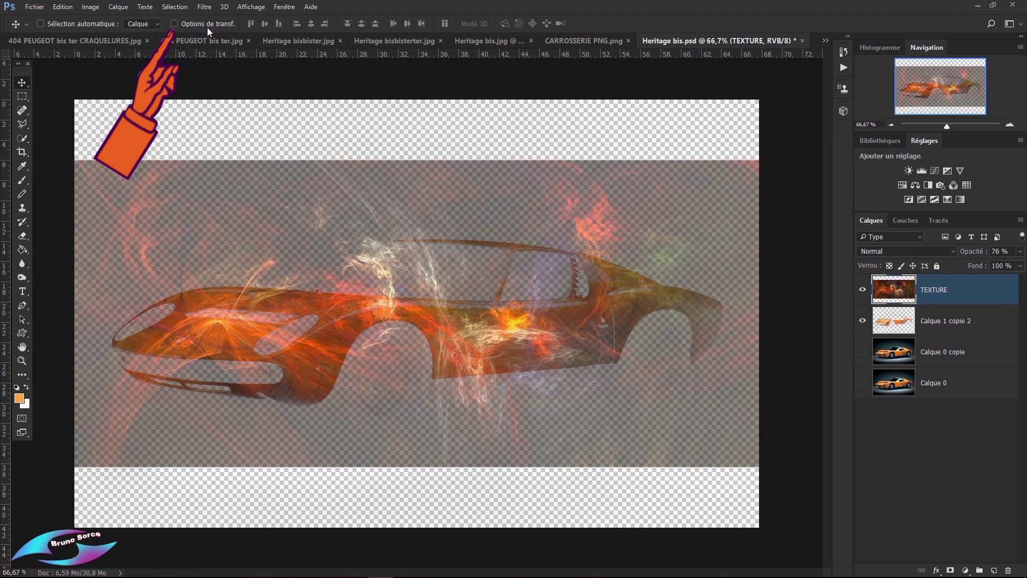
Step: Scale the TEXTURE layer to 89,95 % width and 55,35 % height around the bodywork, and set its opacity to 100 %
left_click(174, 23)
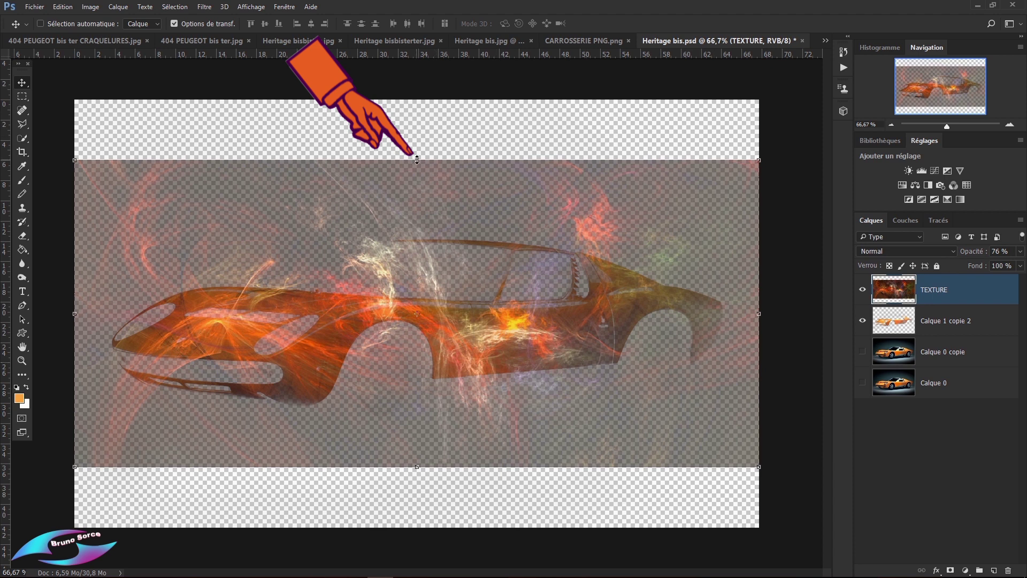
left_click_drag(416, 160, 416, 237)
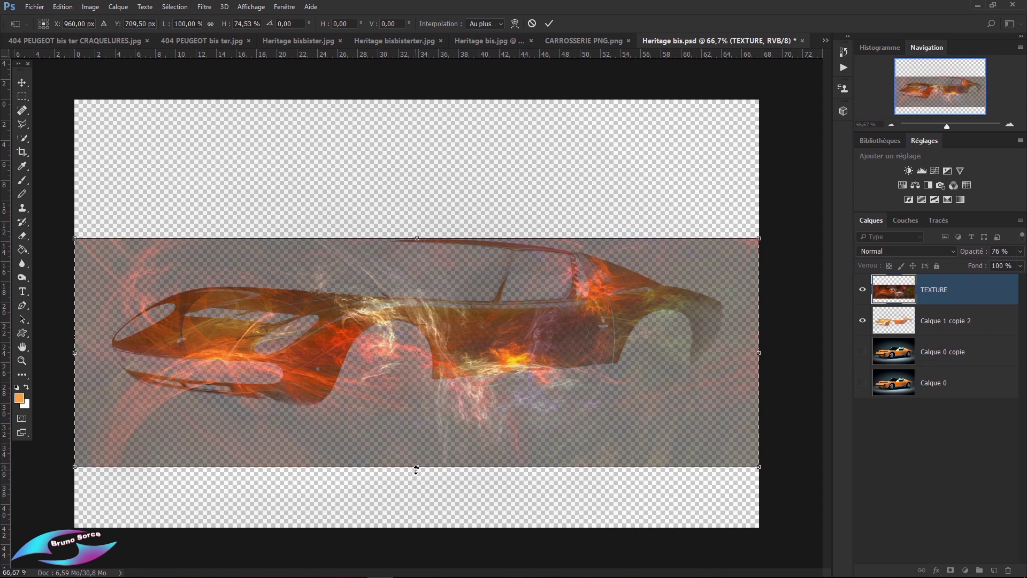
left_click_drag(417, 468, 421, 410)
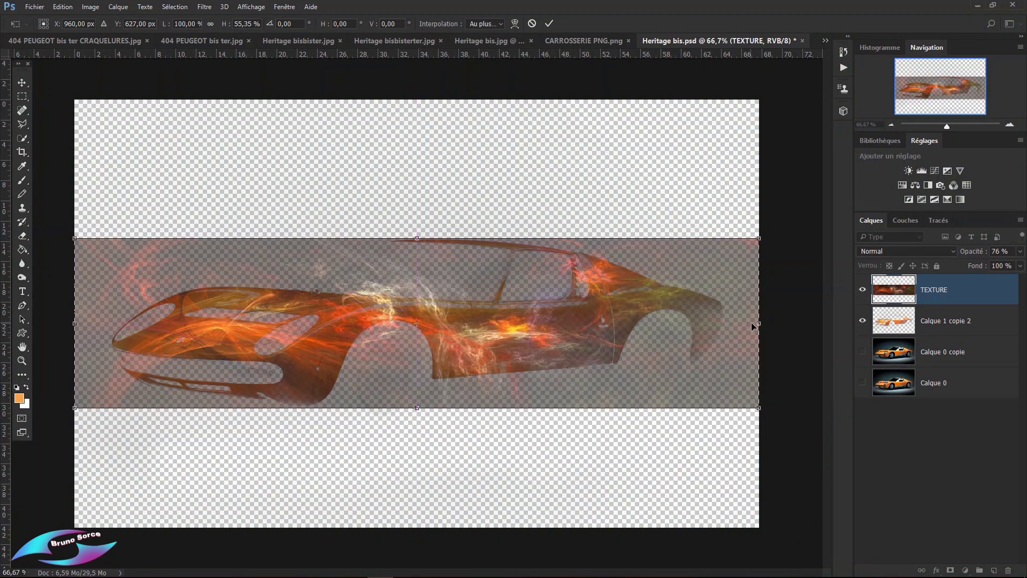
left_click_drag(759, 322, 727, 323)
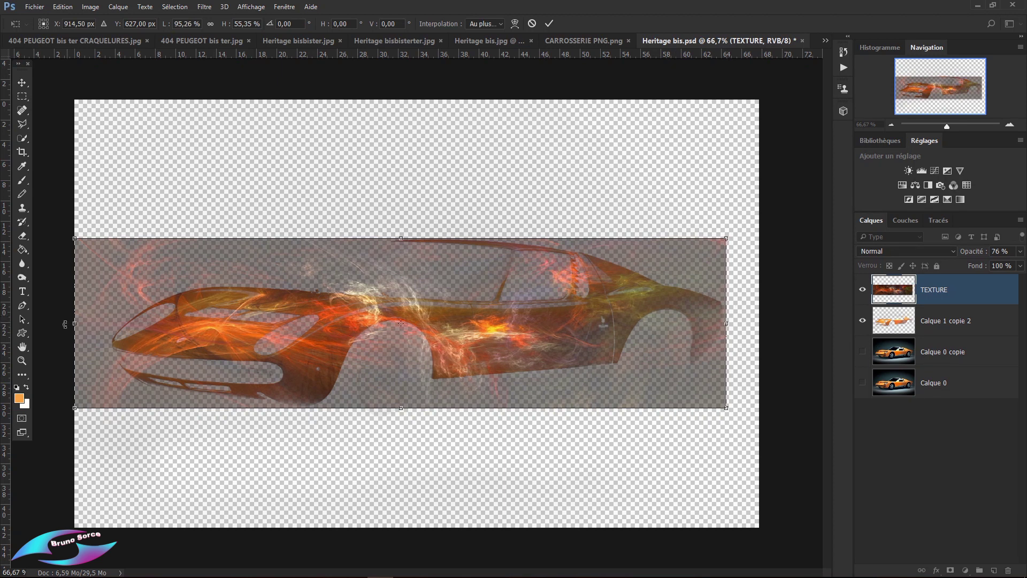
left_click_drag(76, 323, 111, 324)
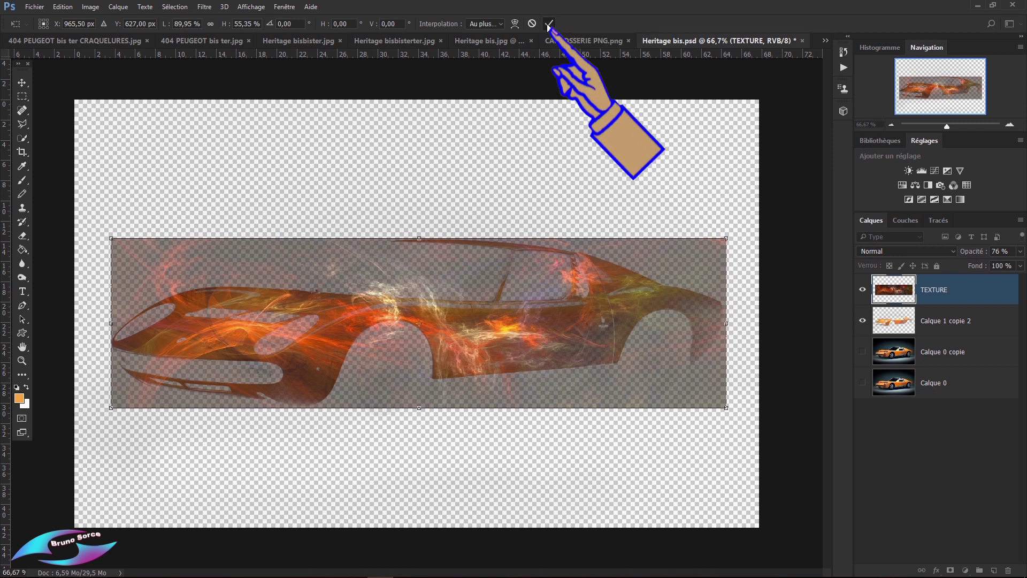
left_click(548, 24)
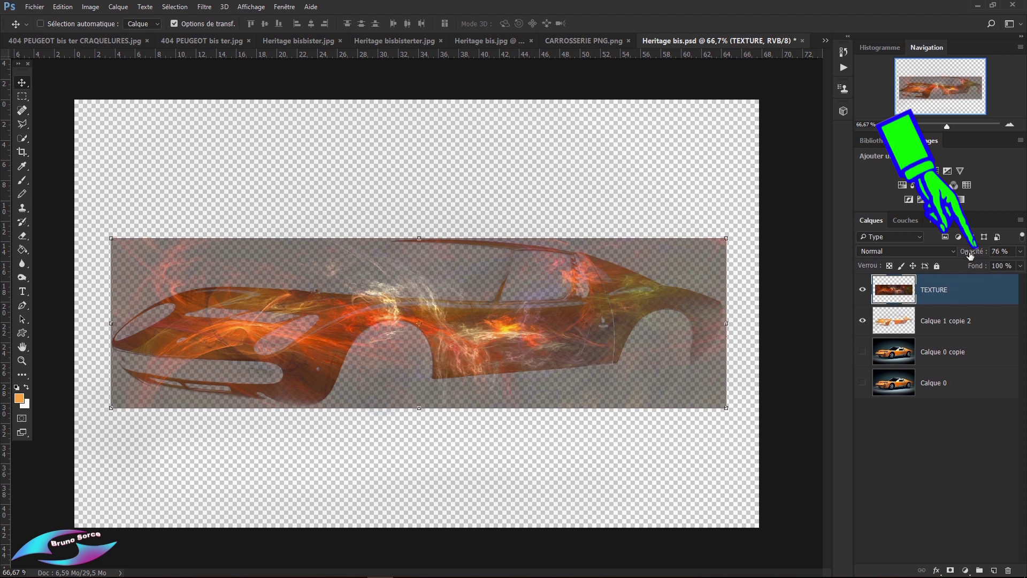
left_click_drag(970, 256, 1019, 258)
key("Return")
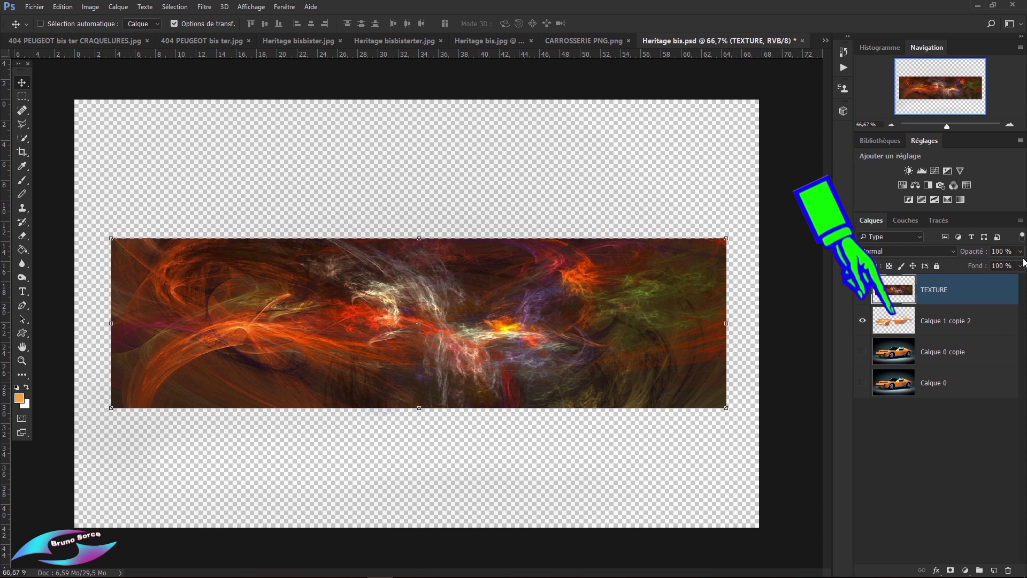
Step: Using the outline of Calque 1 copie 2, delete the TEXTURE layer's pixels outside the bodywork and clear the selection
key("ctrl")
left_click(892, 321, "ctrl")
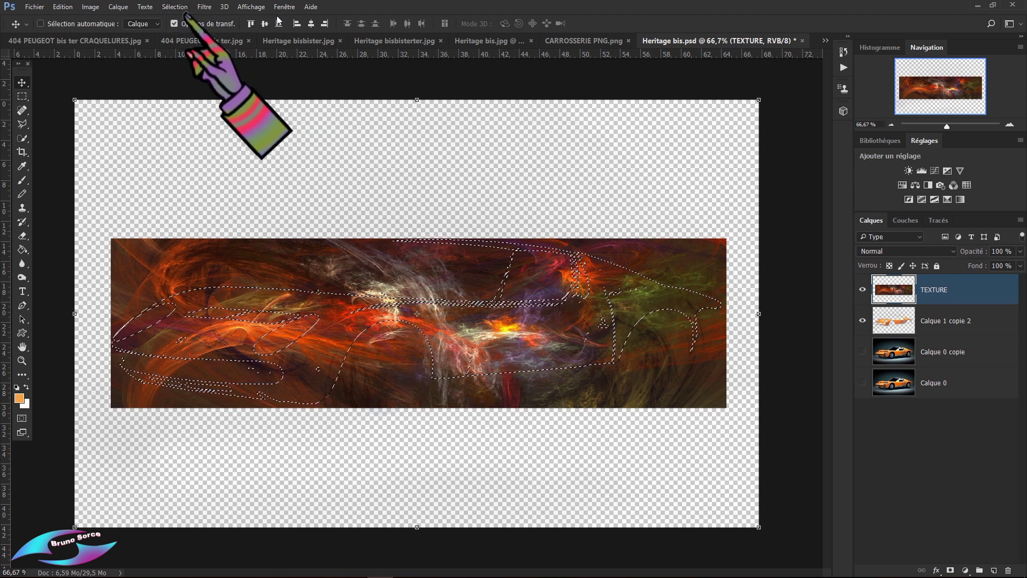
left_click(174, 8)
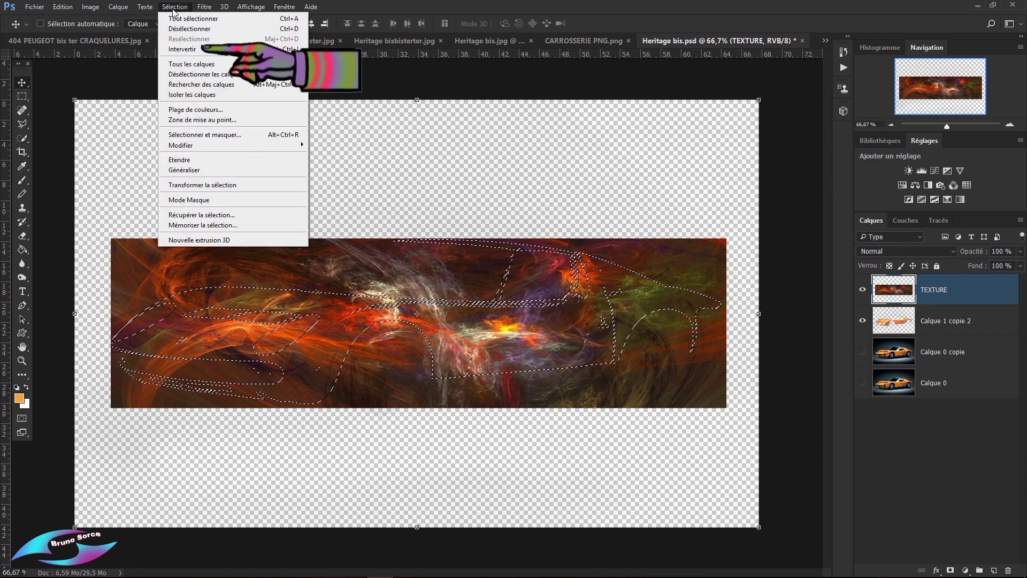
left_click(179, 51)
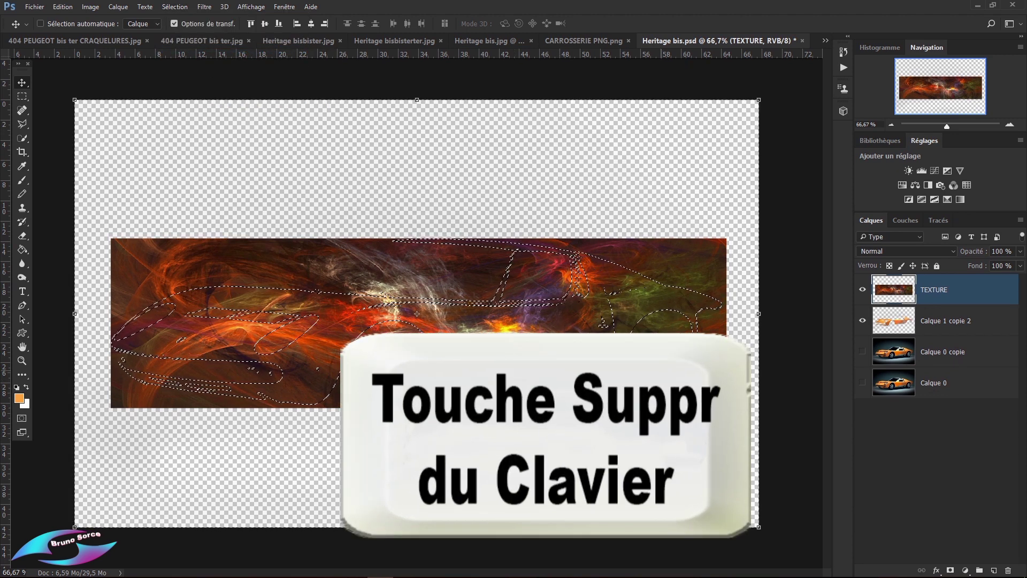
key("Delete")
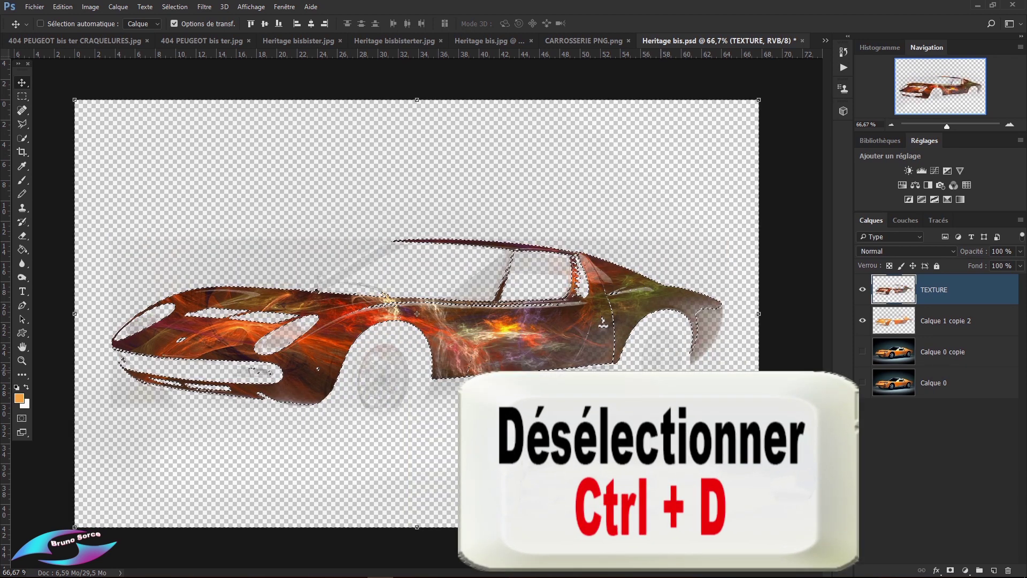
key("ctrl+d")
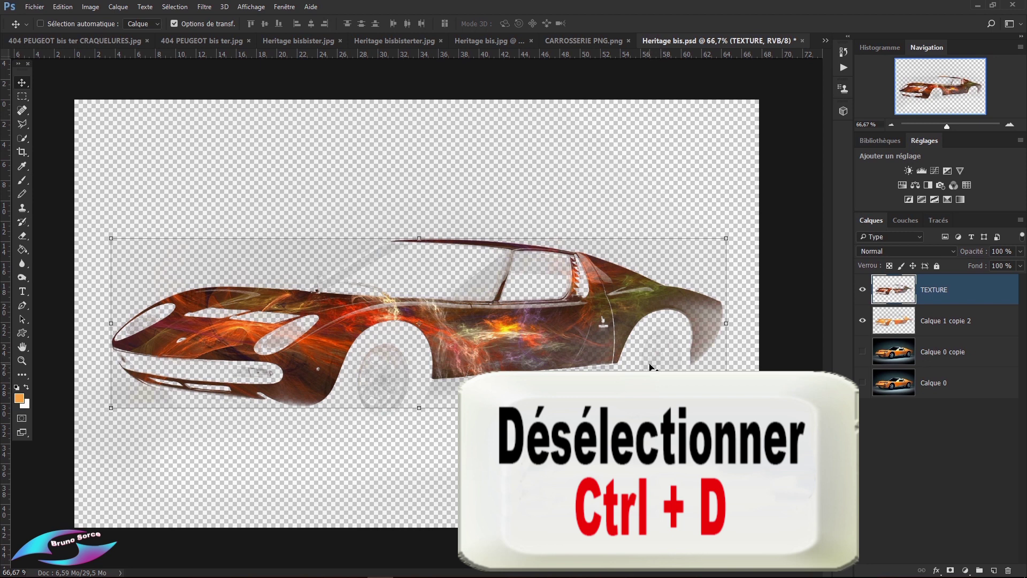
Step: Make the Calque 0 copie layer visible beneath the textured bodywork and inspect the front of the car up close
left_click(863, 352)
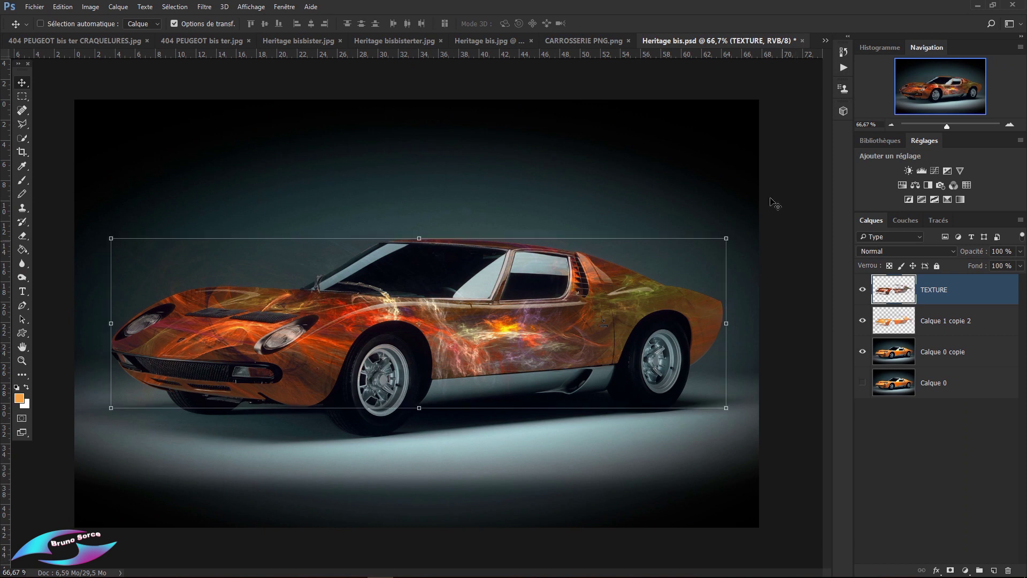
left_click(751, 138, "ctrl")
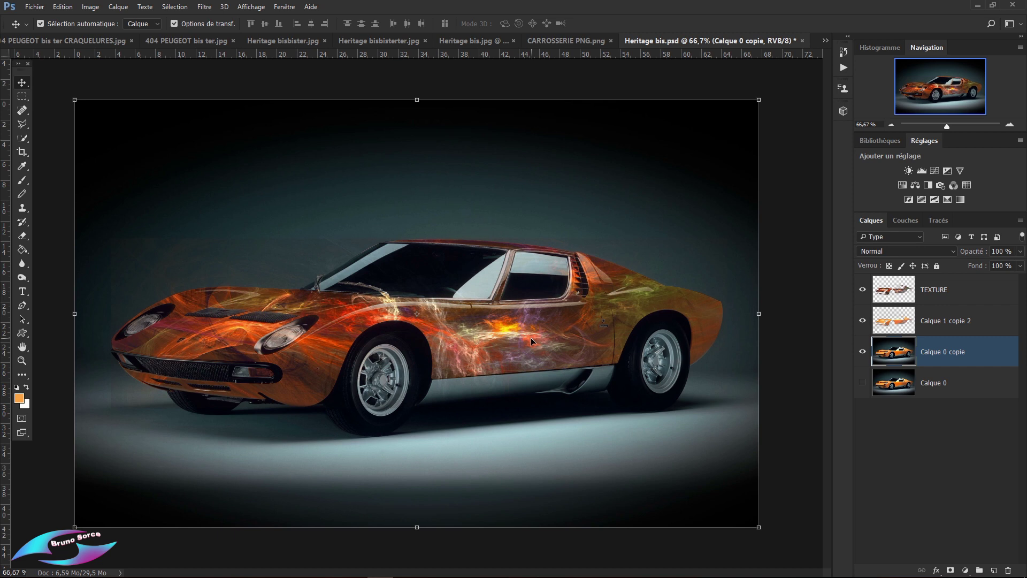
scroll(530, 337, "up", 2)
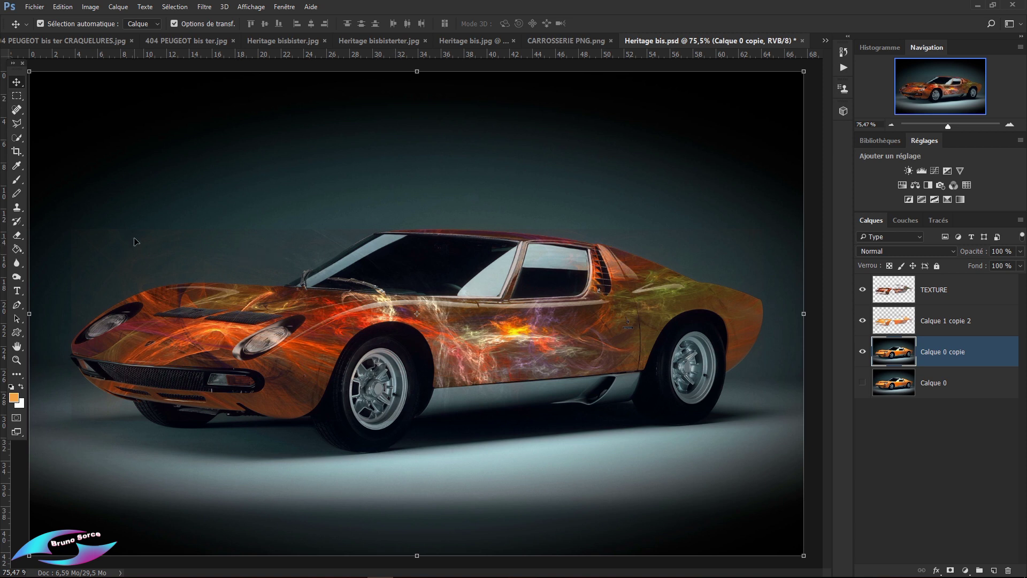
left_click(17, 360)
left_click_drag(94, 192, 473, 423)
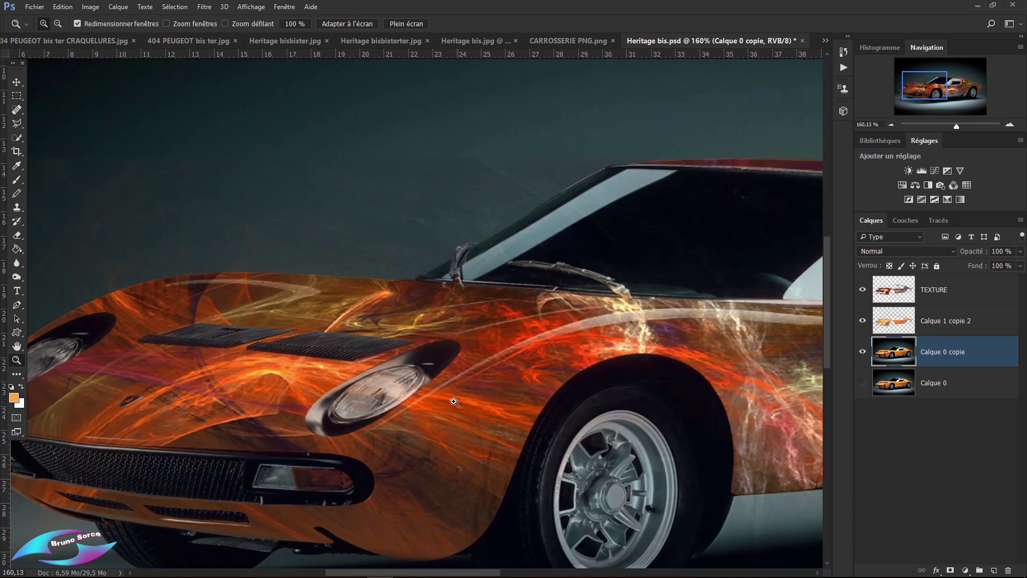
right_click(407, 210)
left_click(436, 217)
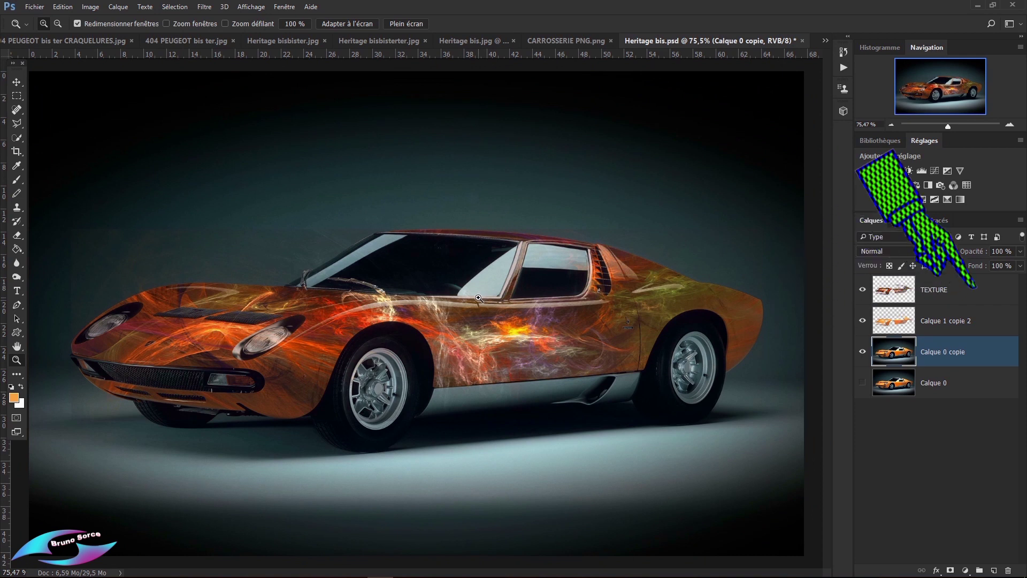
Step: Load the TEXTURE layer's outline as a selection and invert it to cover everything outside the bodywork
left_click(972, 294)
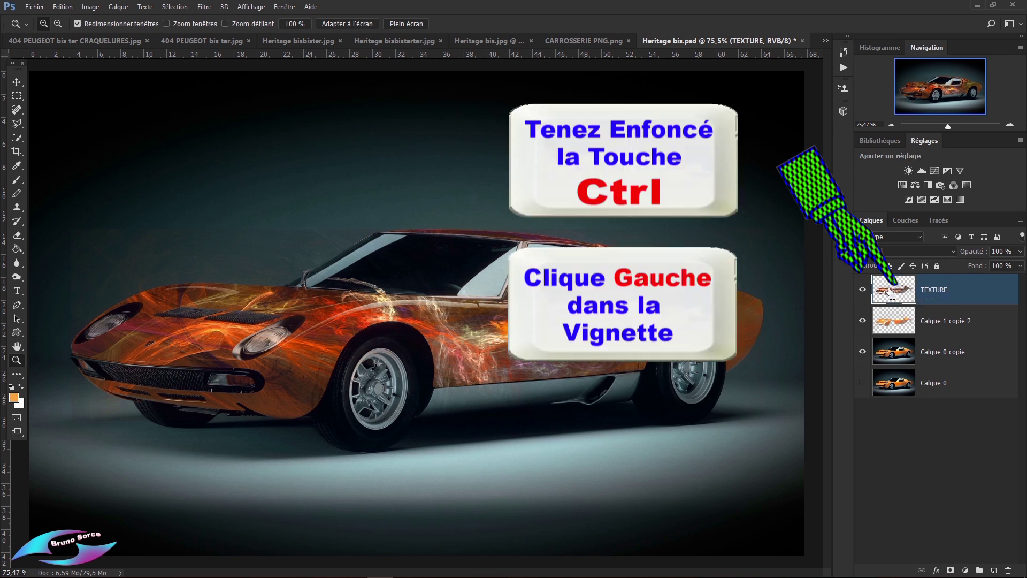
left_click(890, 292, "ctrl")
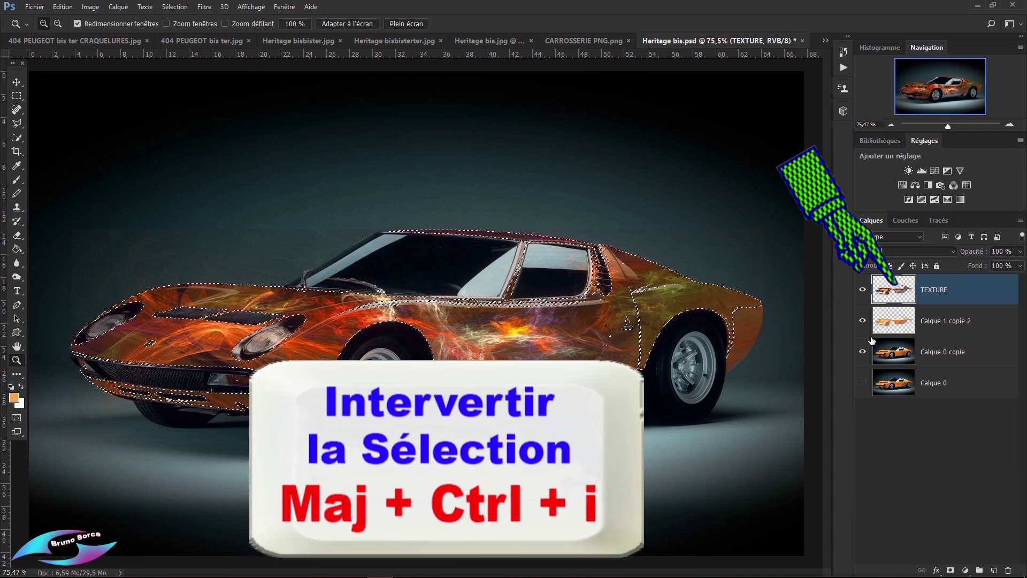
key("ctrl+shift+i")
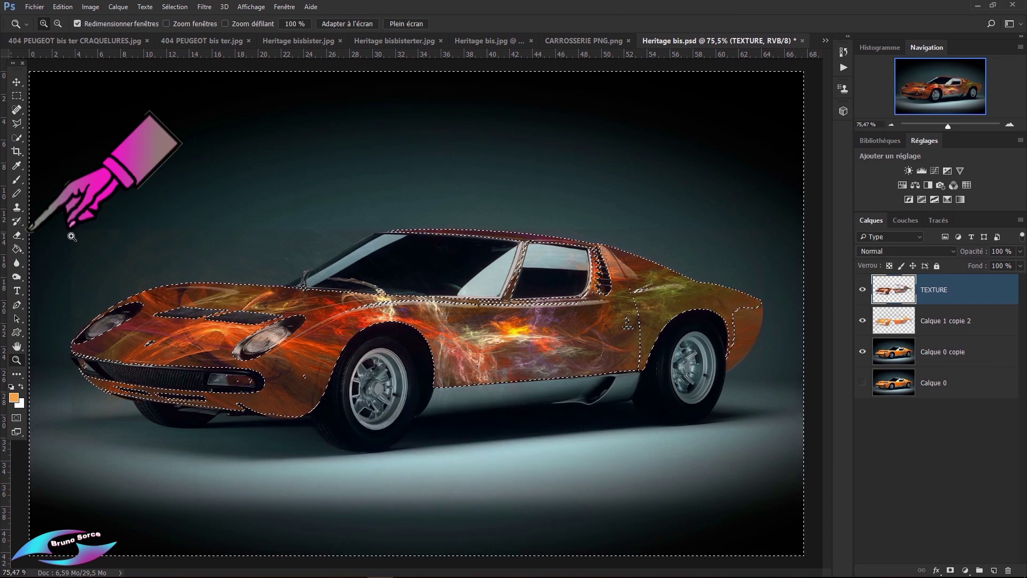
Step: Set the Eraser to a 92 px brush with 0 % hardness and erase the faint texture residue around the car
left_click(17, 236)
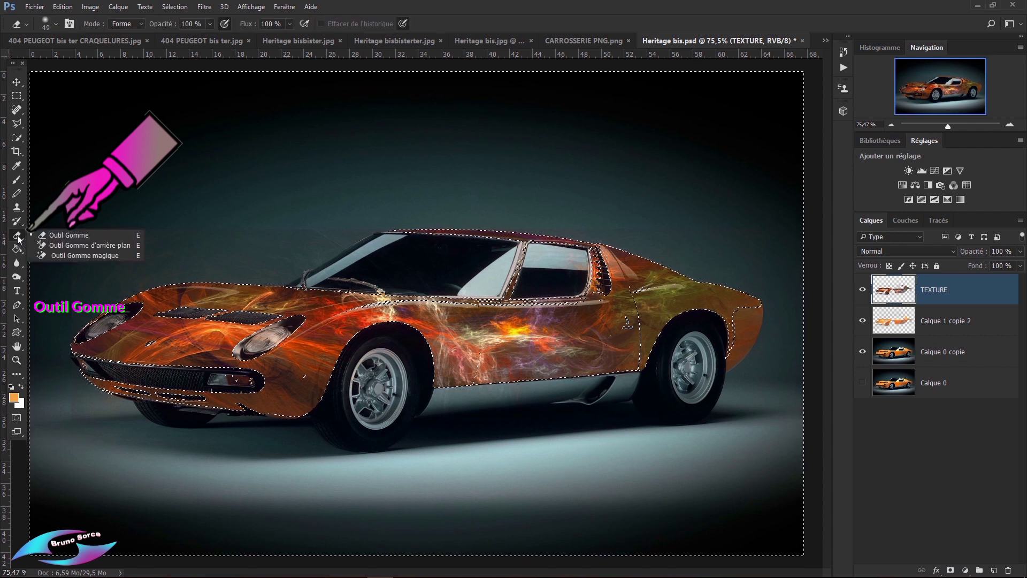
left_click(61, 235)
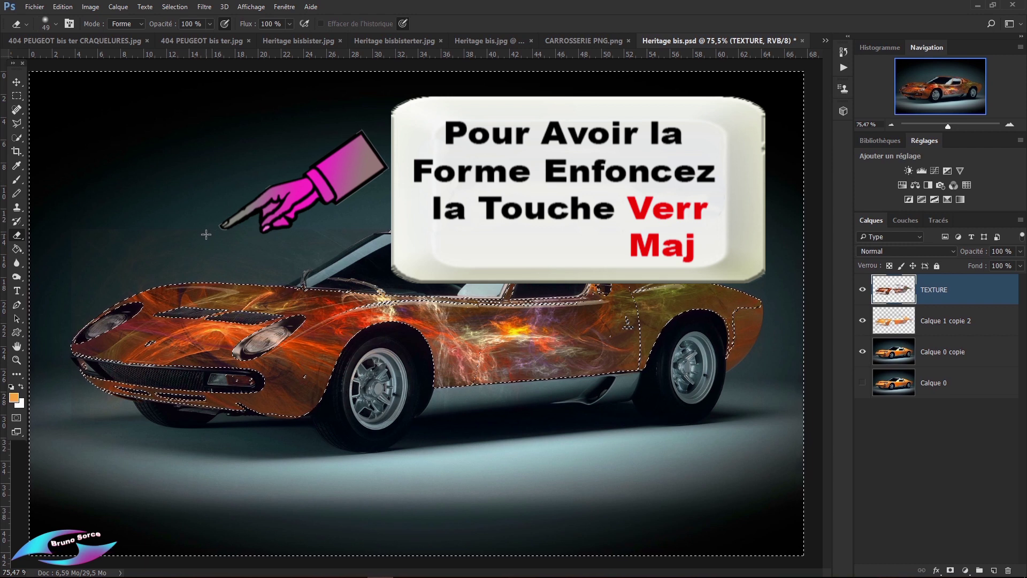
key("Caps_Lock")
right_click(206, 235)
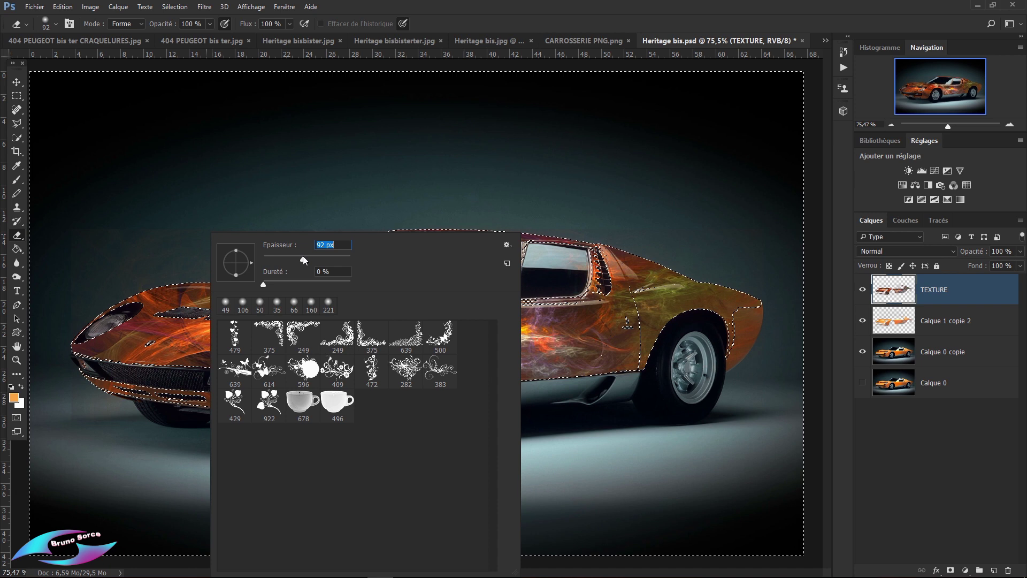
left_click(264, 287)
left_click_drag(264, 287, 248, 284)
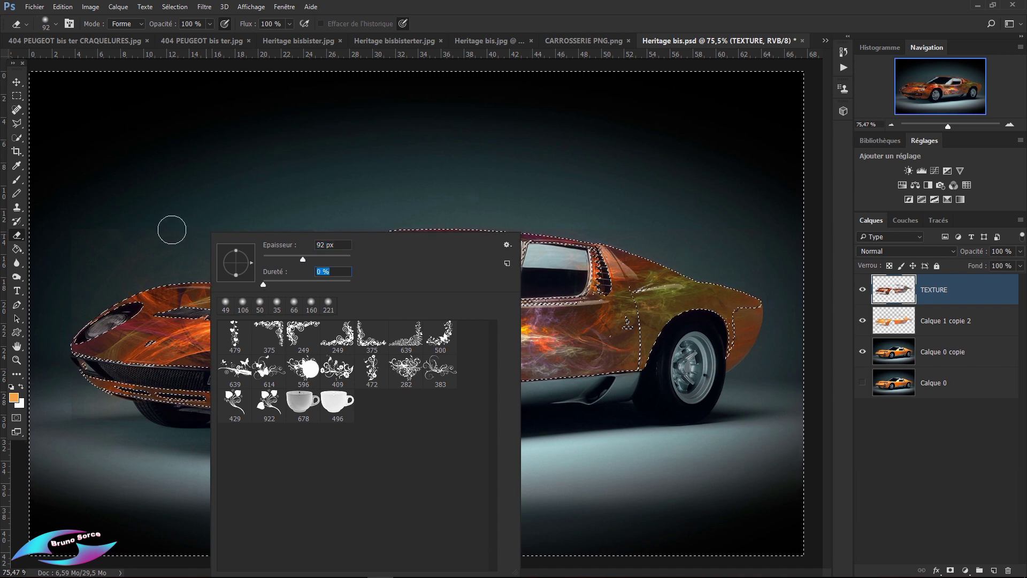
key("Return")
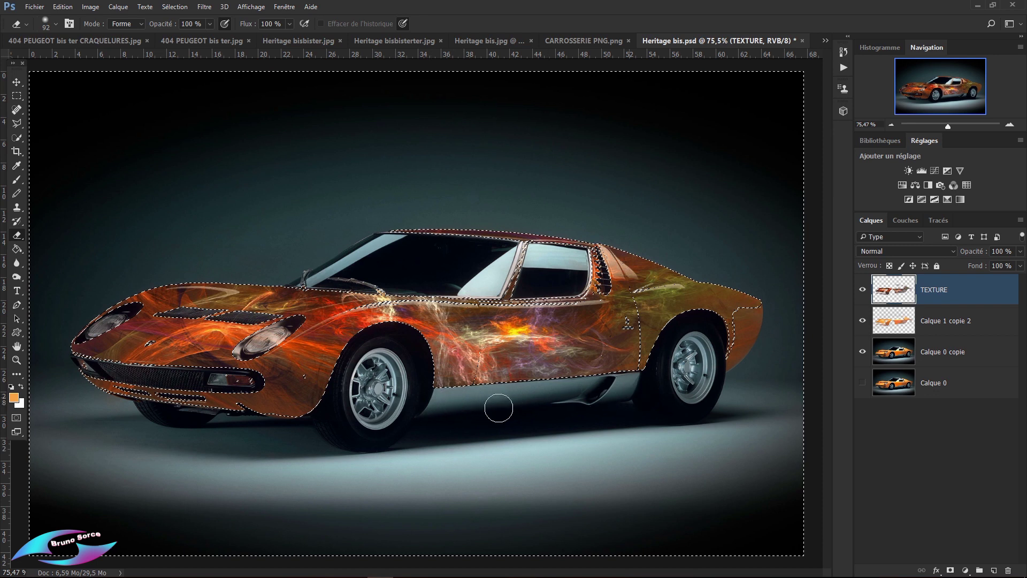
Step: Reduce the Eraser to 40 px, erase the texture residue over the headlights, and clear the selection
right_click(343, 371)
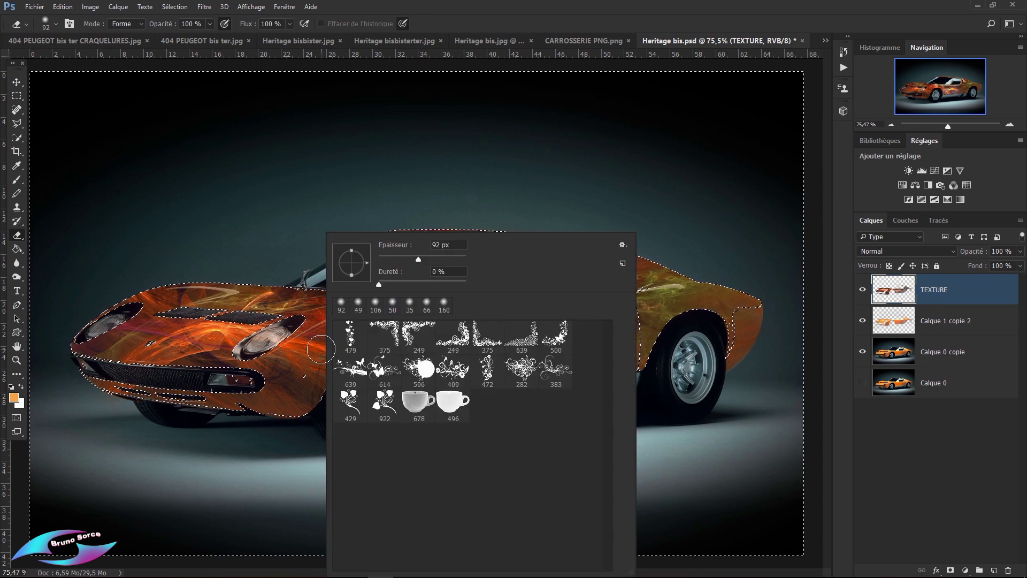
left_click(398, 260)
key("Return")
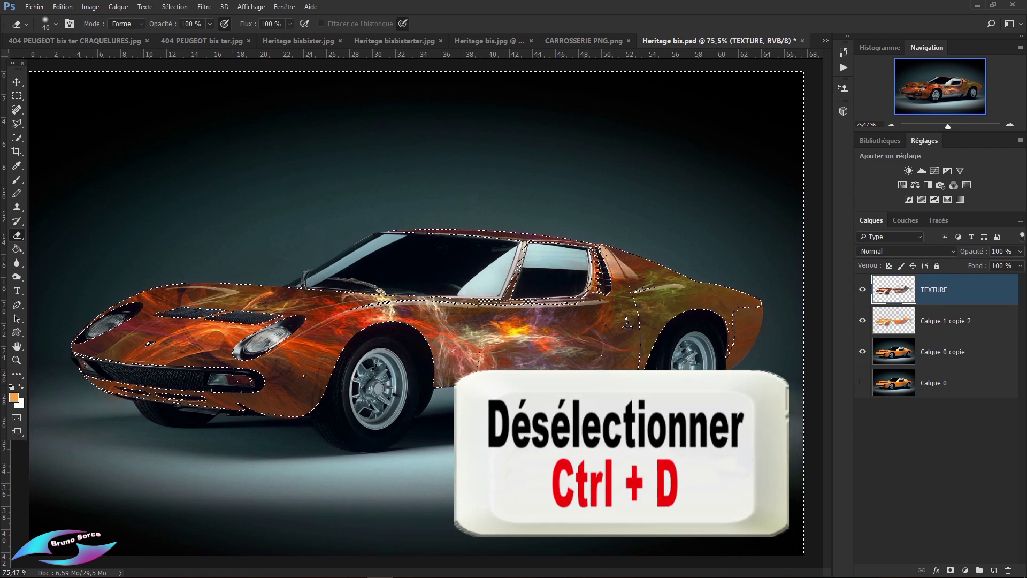
key("ctrl+d")
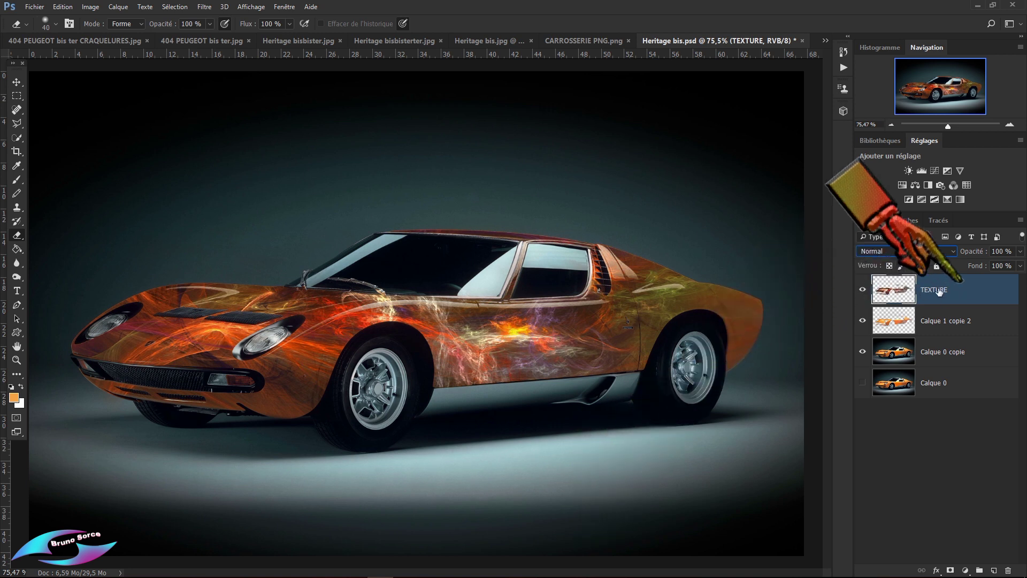
Step: Try the Produit, Incrustation and Lumière ponctuelle blend modes on the TEXTURE layer, and return it to Normal
left_click(895, 251)
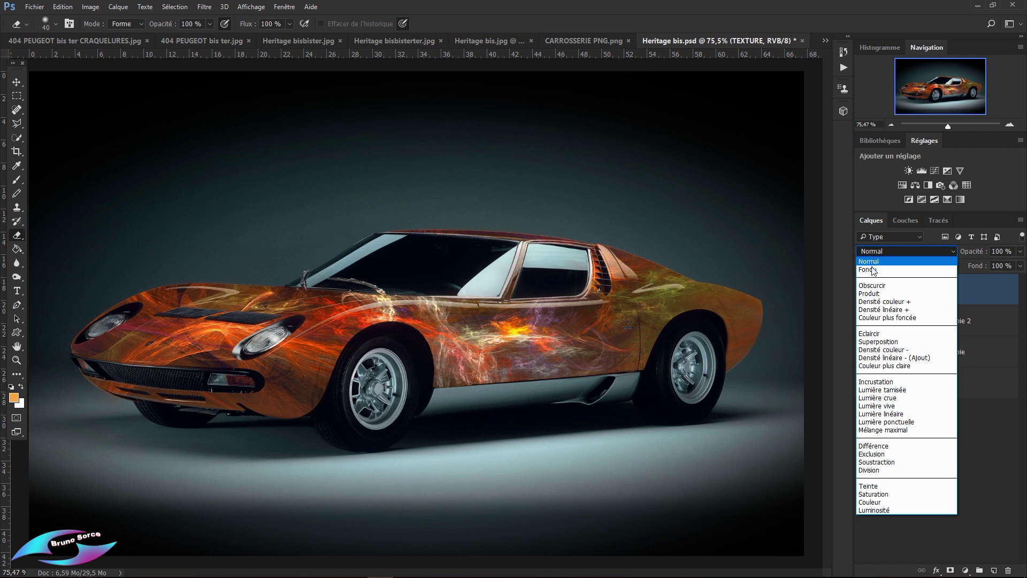
left_click(870, 295)
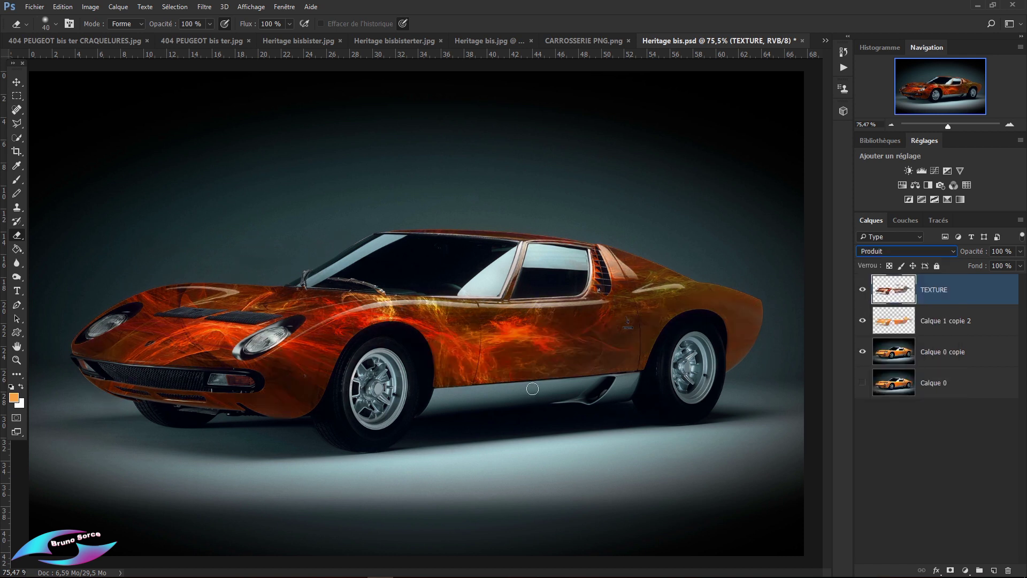
left_click(928, 251)
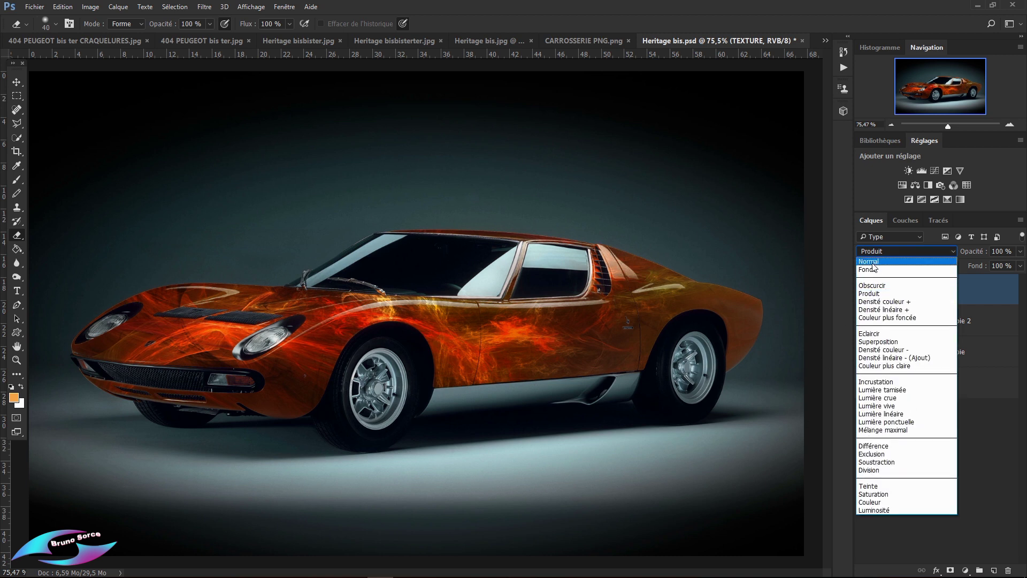
left_click(877, 382)
left_click(899, 252)
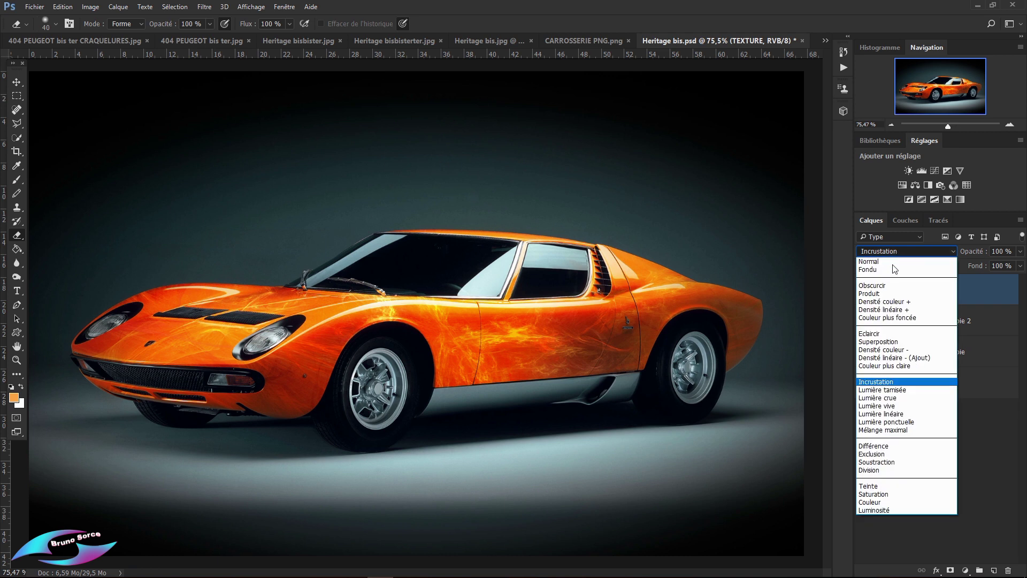
left_click(893, 422)
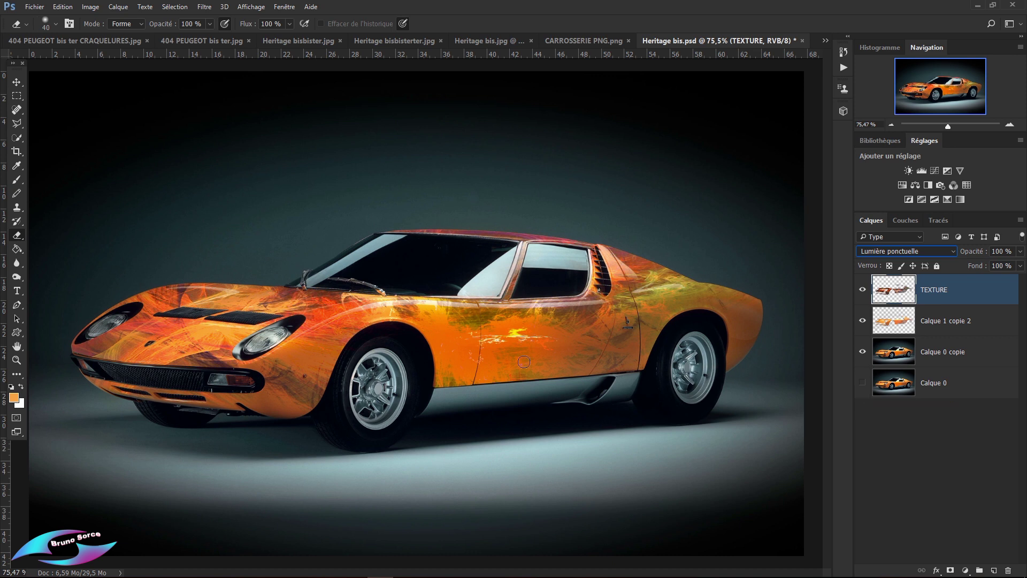
left_click(946, 255)
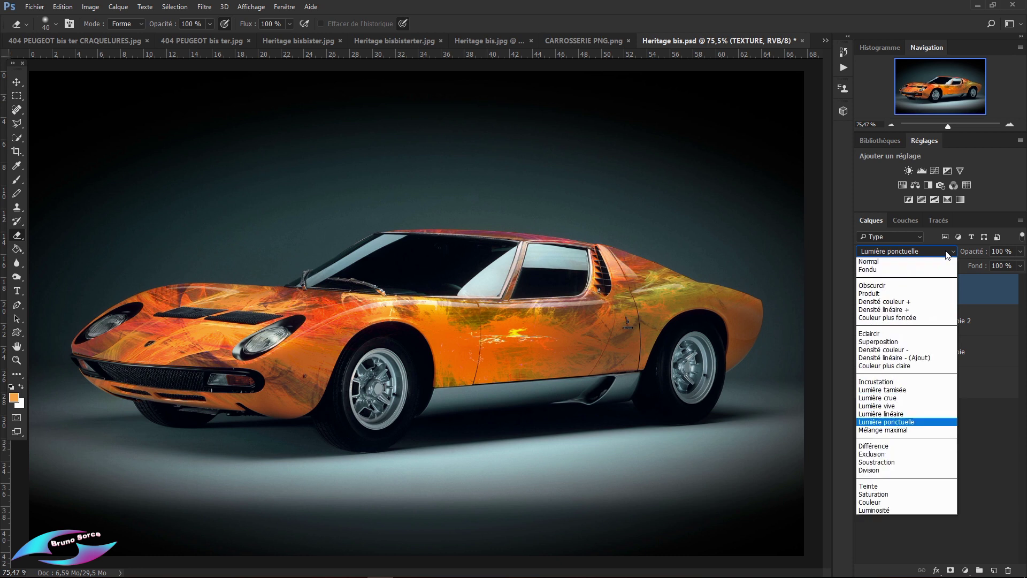
left_click(870, 262)
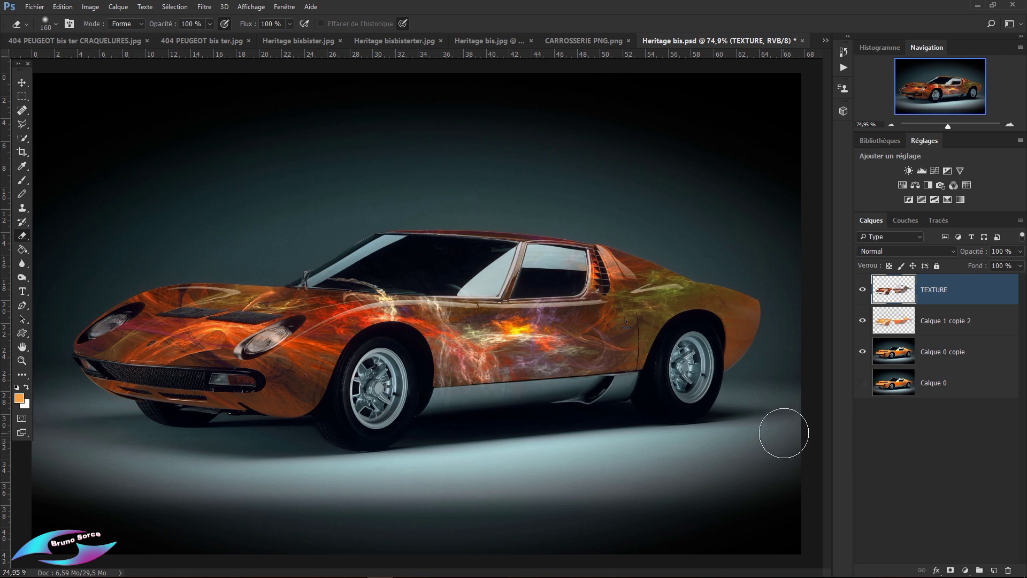
Step: Reduce the Eraser brush size to 50 px
key("bracketleft")
key("bracketleft")
key("bracketleft")
key("bracketleft")
key("bracketleft")
key("bracketleft")
key("bracketleft")
key("bracketleft")
key("bracketleft")
key("bracketleft")
key("bracketleft")
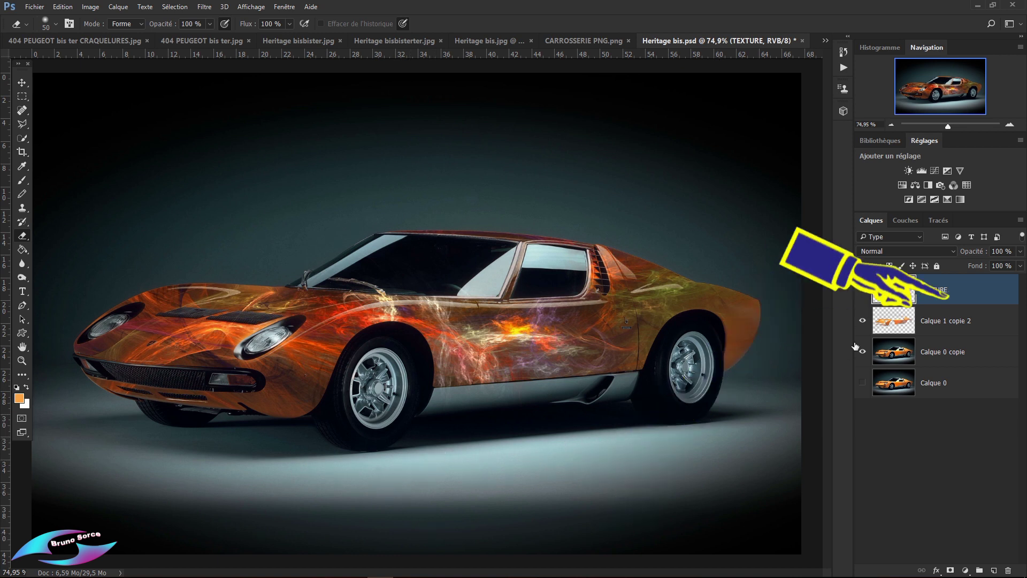
Step: Open the TEXTURE layer's blending options and go through the Rouge, Vert and Bleu choices for Comparaison sur
double_click(1007, 291)
left_click_drag(777, 62, 770, 38)
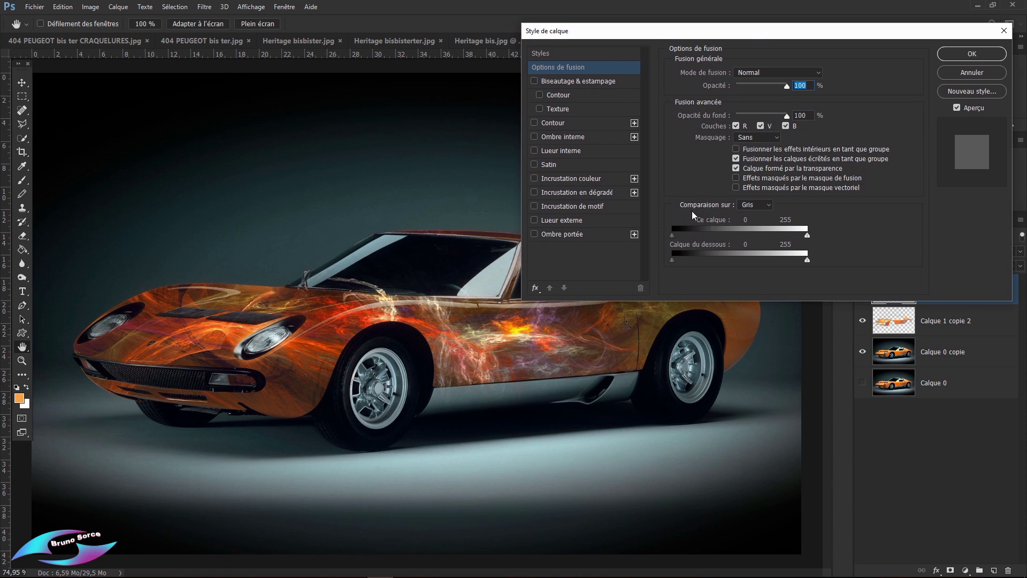
left_click(760, 206)
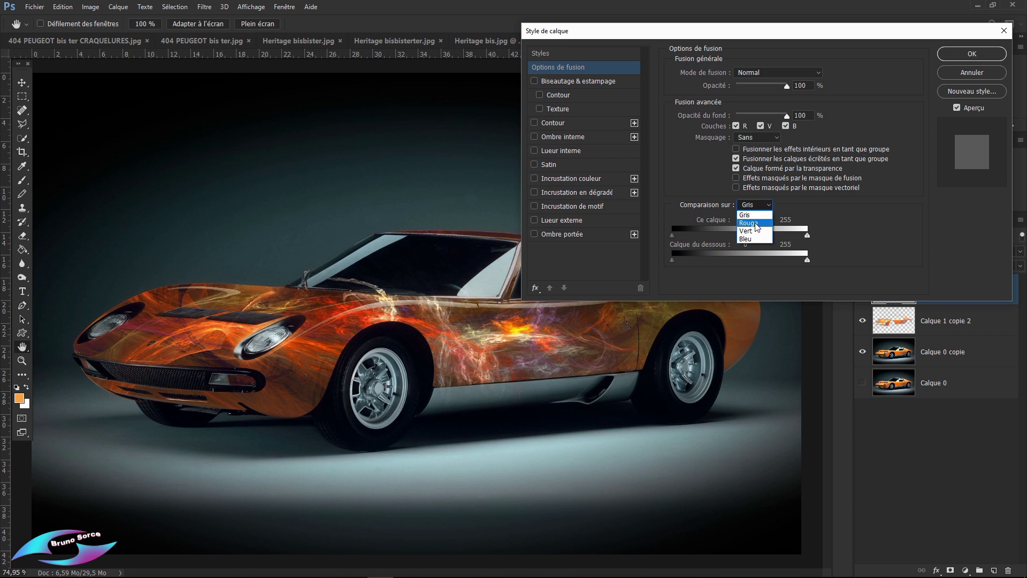
left_click(756, 224)
left_click(765, 207)
left_click(761, 231)
left_click(763, 208)
left_click(761, 238)
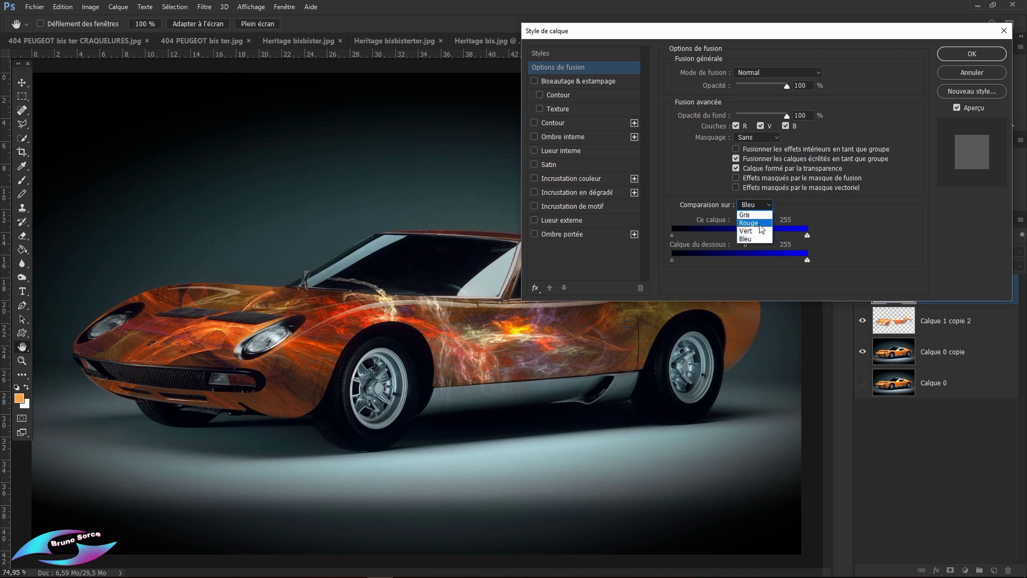
Step: Compare on the Rouge channel and split the Ce calque highlight slider to 59 / 255
left_click(751, 215)
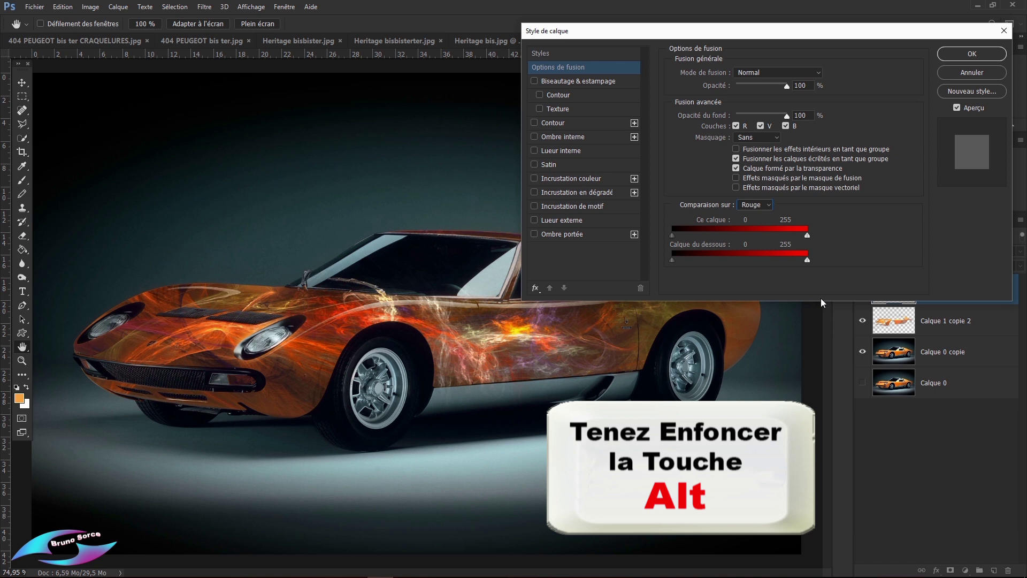
key("alt")
left_click_drag(807, 236, 705, 242)
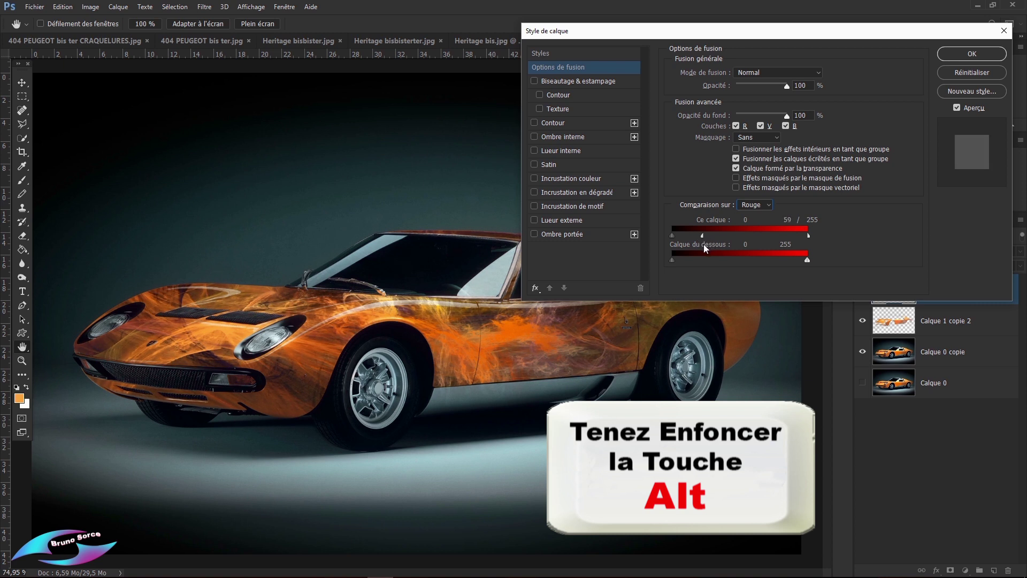
Step: Compare on Gris, split the Ce calque highlight slider to 18 / 255, and apply the TEXTURE layer's blending options
left_click(765, 206)
left_click(746, 215)
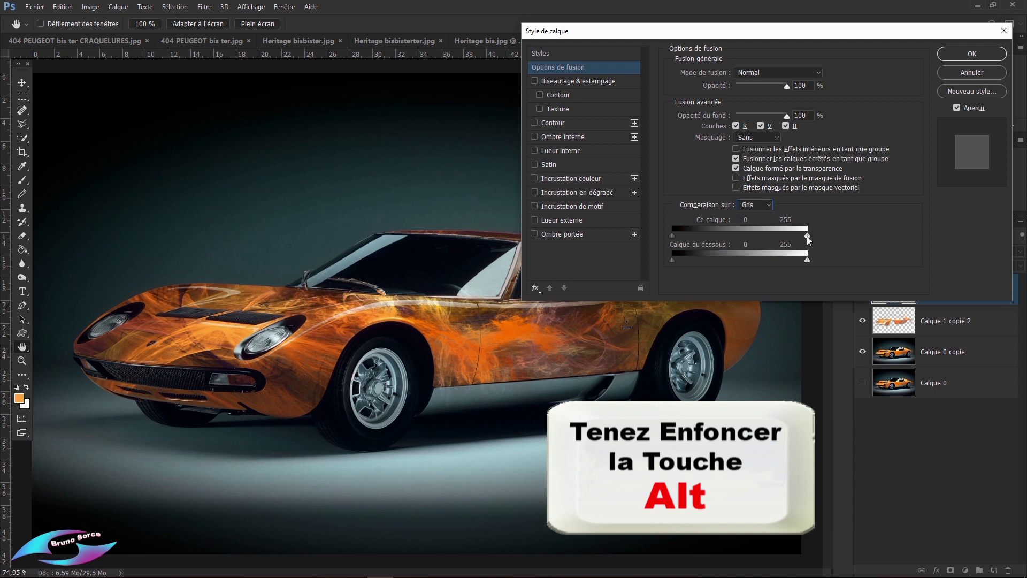
key("alt")
left_click_drag(807, 234, 806, 236)
left_click_drag(730, 233, 686, 229)
mouse_move(679, 230)
left_mouse_down()
mouse_move(728, 238)
mouse_move(690, 236)
left_mouse_up()
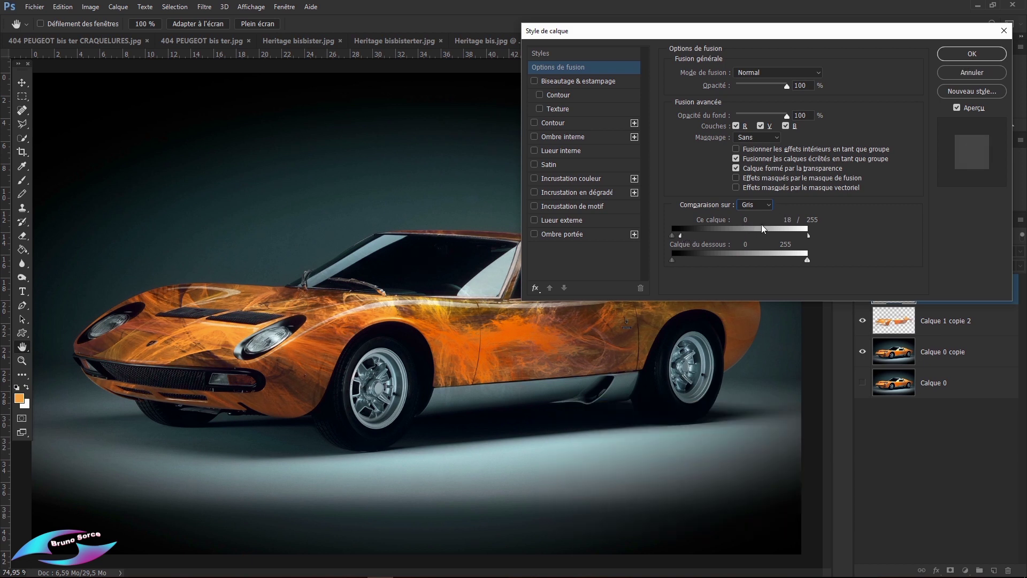
left_click(958, 57)
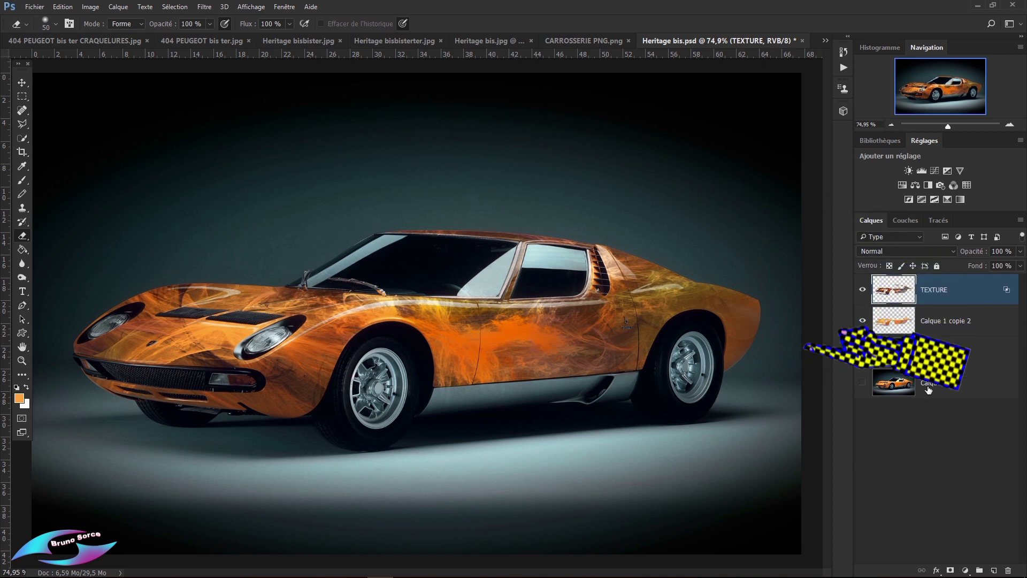
Step: Add a Teinte/Saturation adjustment layer, place it below TEXTURE, and clip it to Calque 1 copie 2
left_click(965, 571)
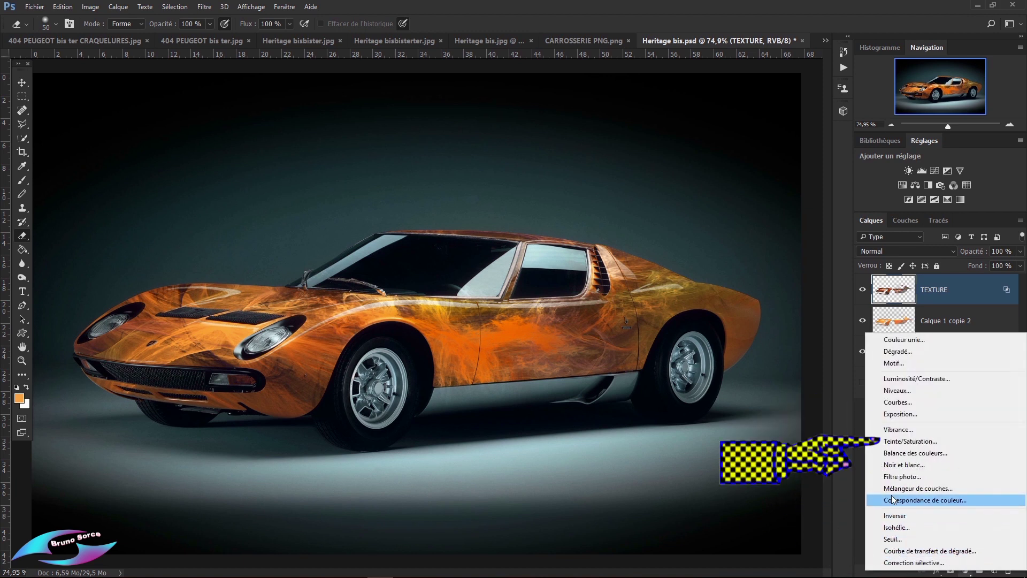
left_click(896, 442)
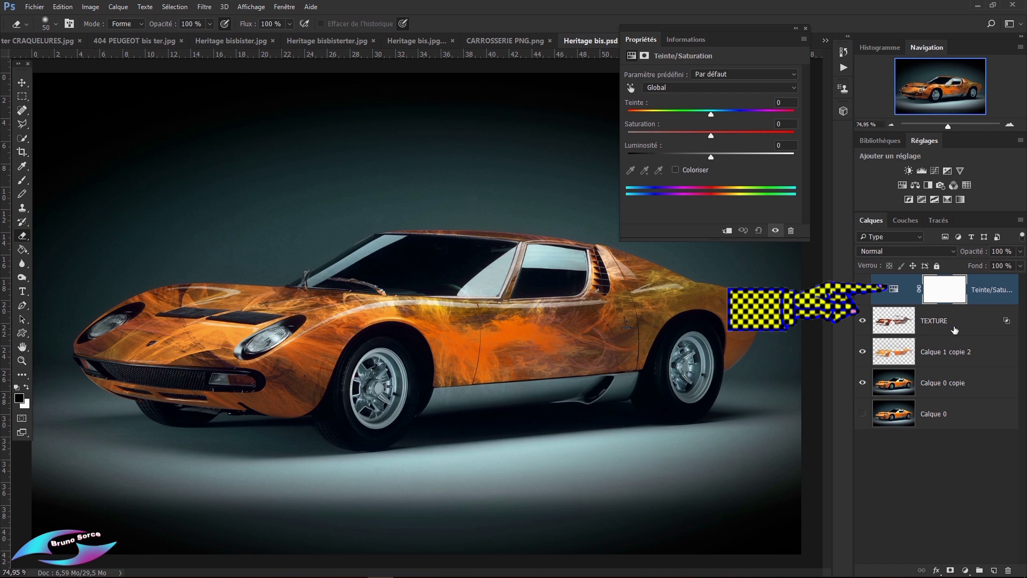
left_click_drag(984, 284, 981, 323)
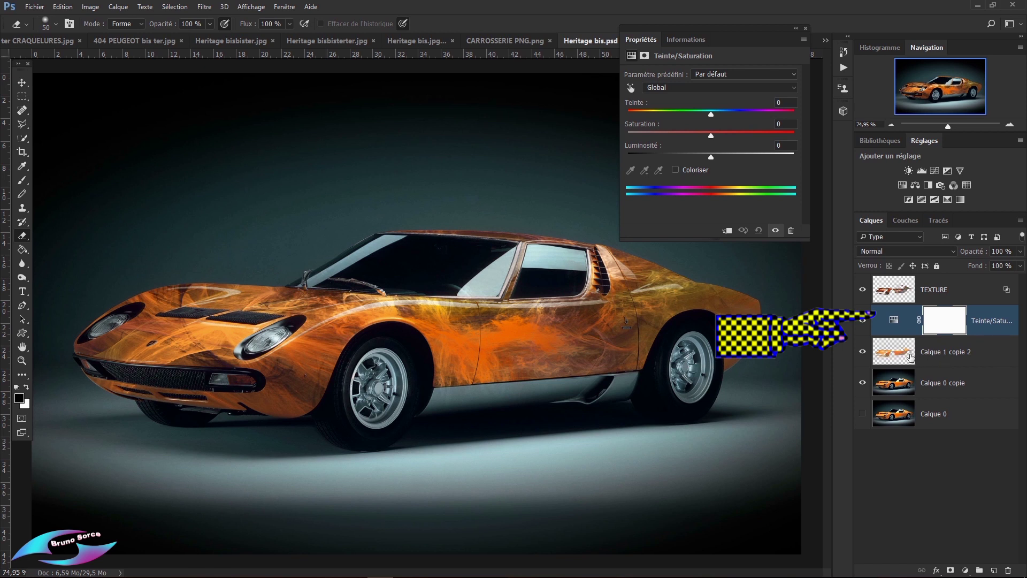
left_click(728, 231)
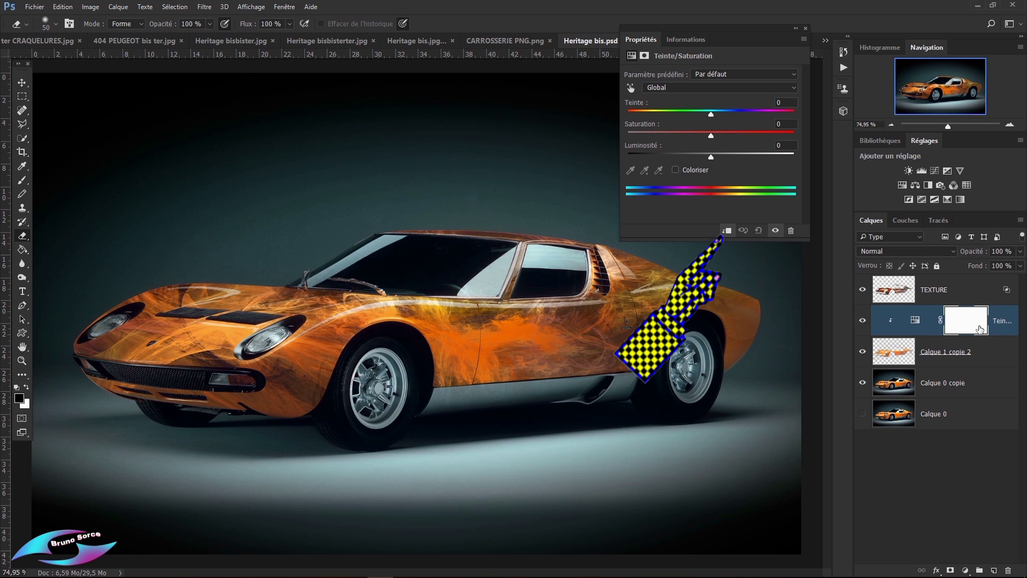
Step: Colorize the clipped bodywork layer through the Teinte/Saturation adjustment with Teinte 22 and Saturation 48, and close its properties
left_click(675, 170)
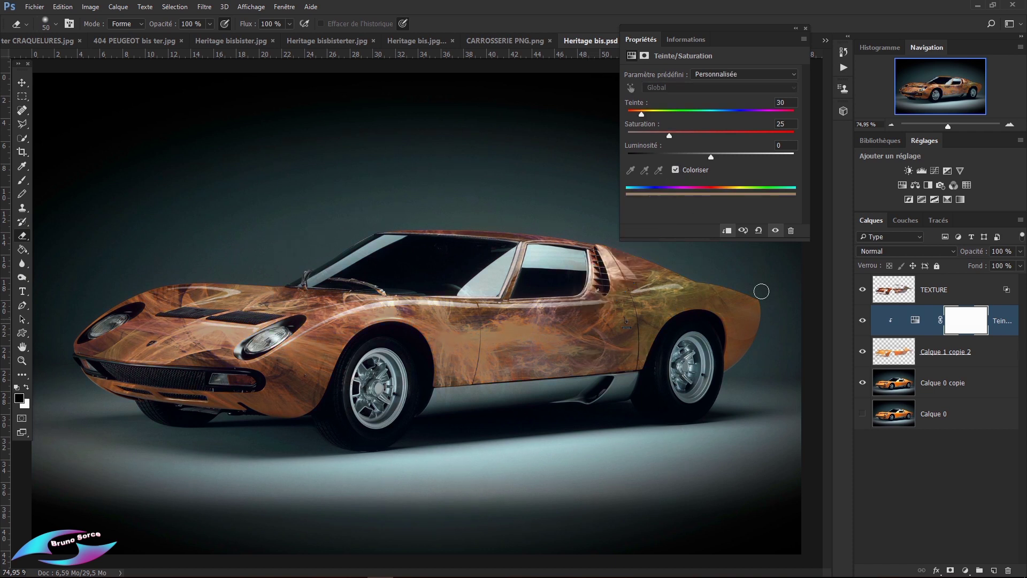
left_click_drag(670, 137, 715, 147)
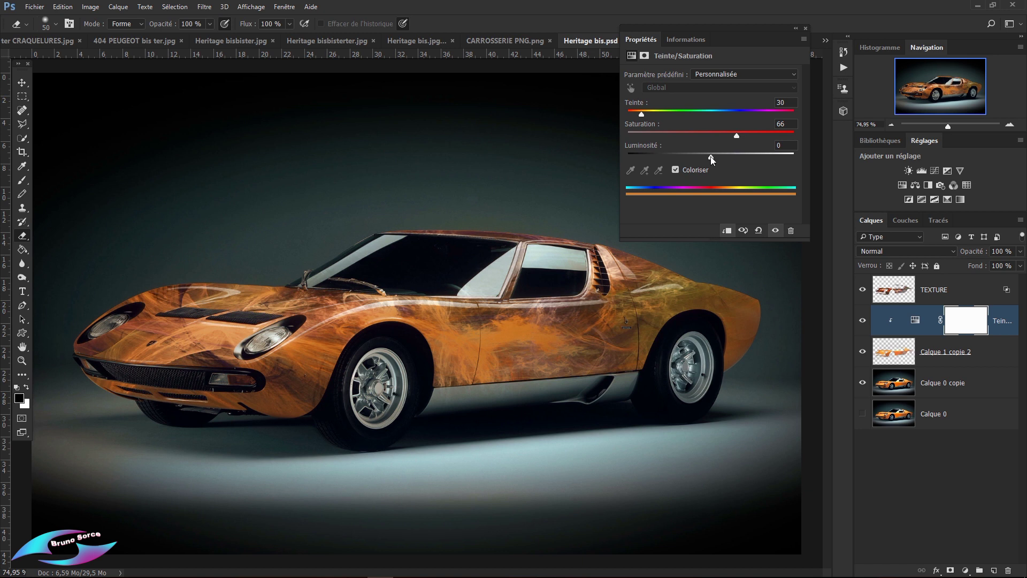
mouse_move(710, 156)
left_mouse_down()
mouse_move(762, 165)
mouse_move(709, 169)
left_mouse_up()
left_click_drag(640, 114, 637, 145)
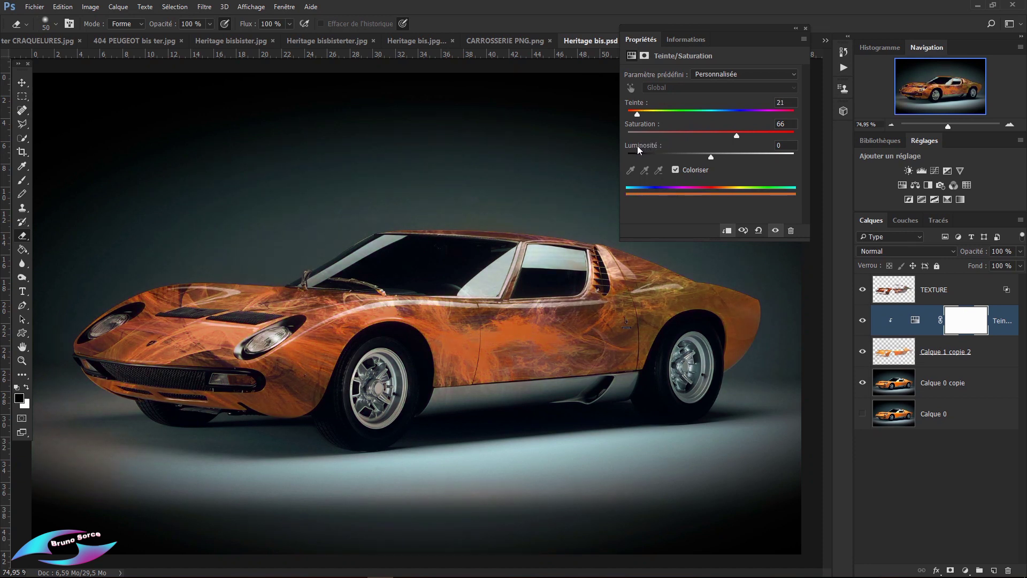
left_click_drag(736, 136, 706, 138)
left_click(805, 28)
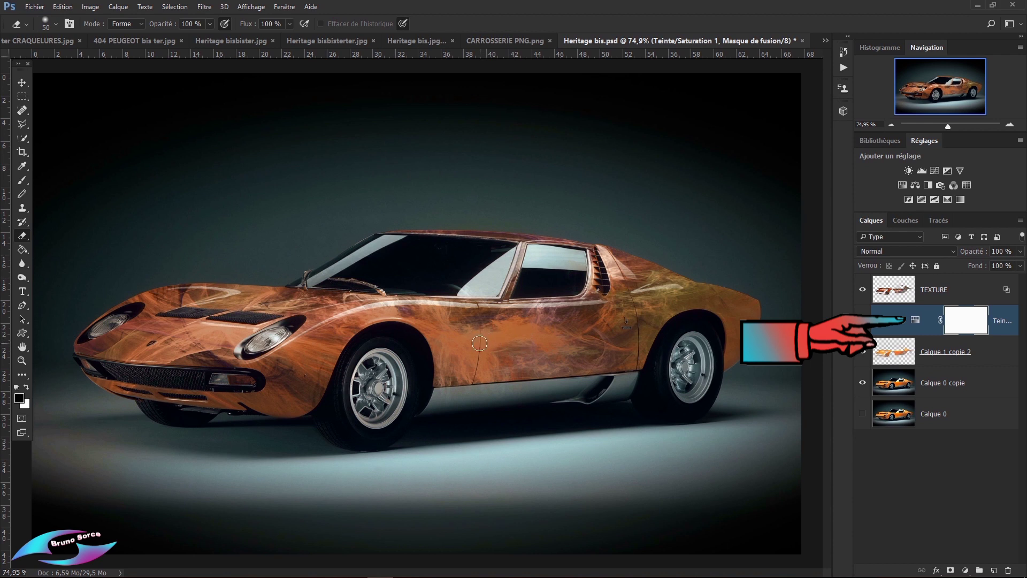
Step: Reopen and close the Teinte/Saturation adjustment's settings, and toggle the TEXTURE layer's visibility to compare the bodywork with and without texture
double_click(915, 321)
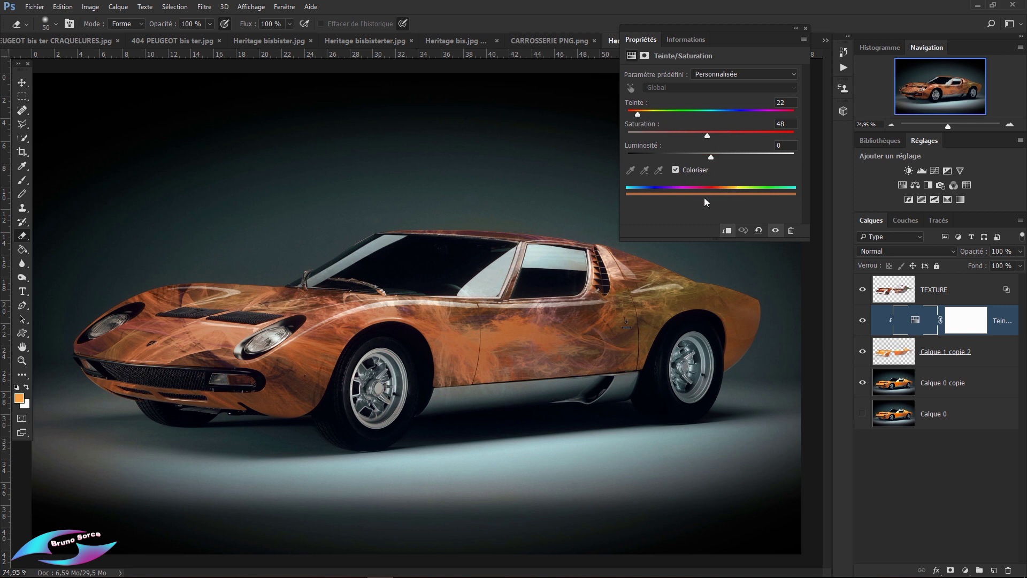
left_click(805, 28)
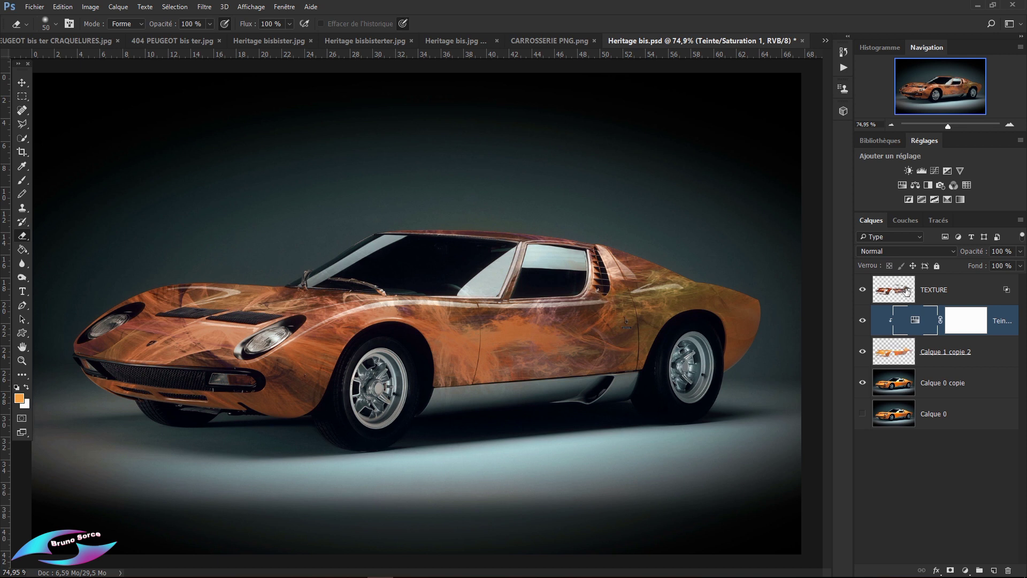
left_click(862, 290)
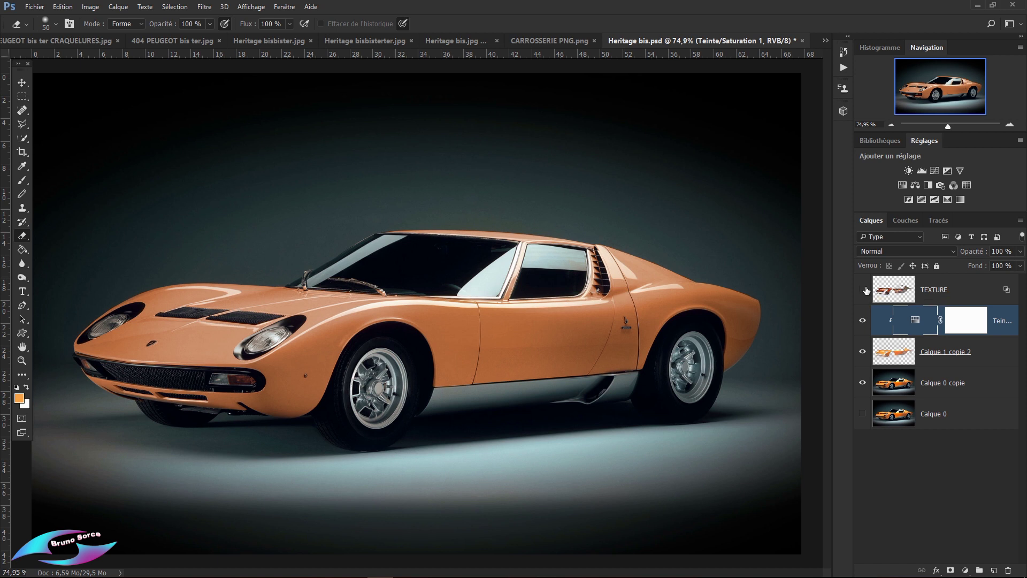
left_click(866, 291)
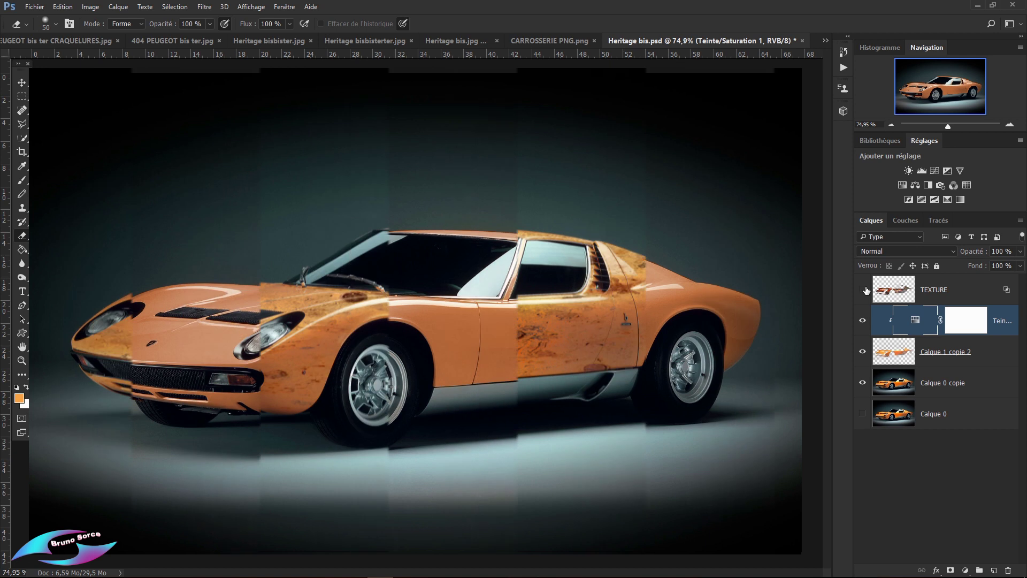